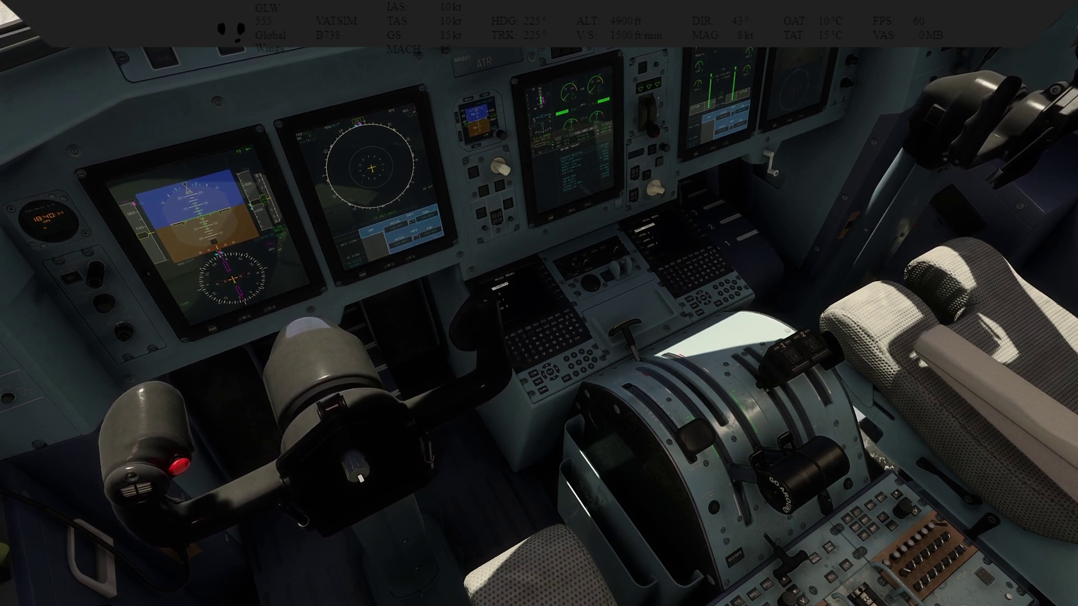
Step: Push the ATR 72 power levers forward with the throttle-full key binding (F3)
key("F3")
key("F3")
key("F3")
key("F3")
key("F3")
Step: Pull the ATR power levers back aft with two presses of the F2 key binding
key("F2")
key("F2")
key("F2")
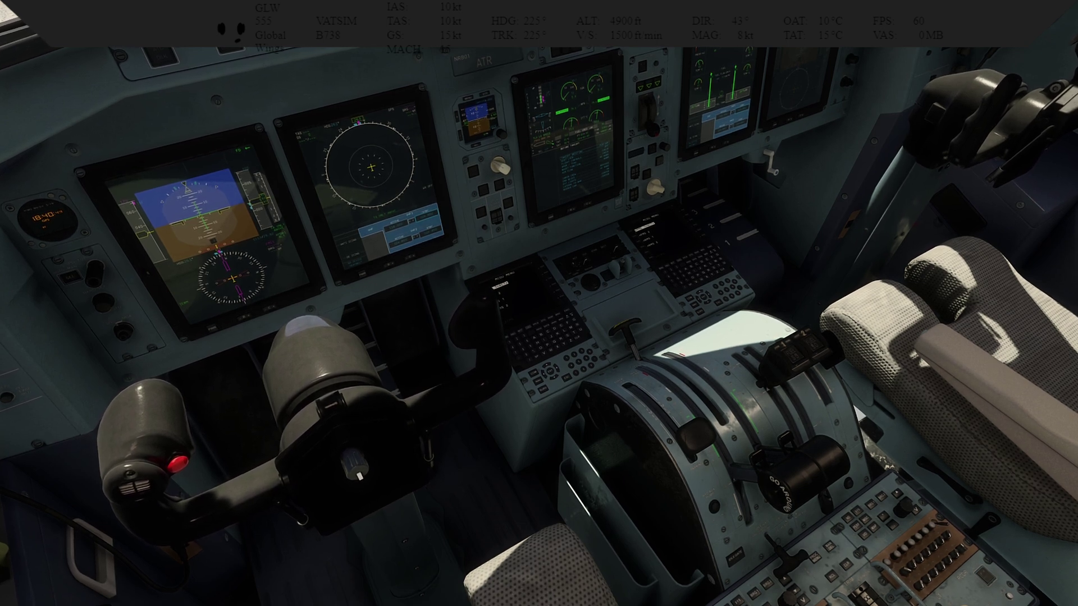
key("F2")
key("F2")
key("F2")
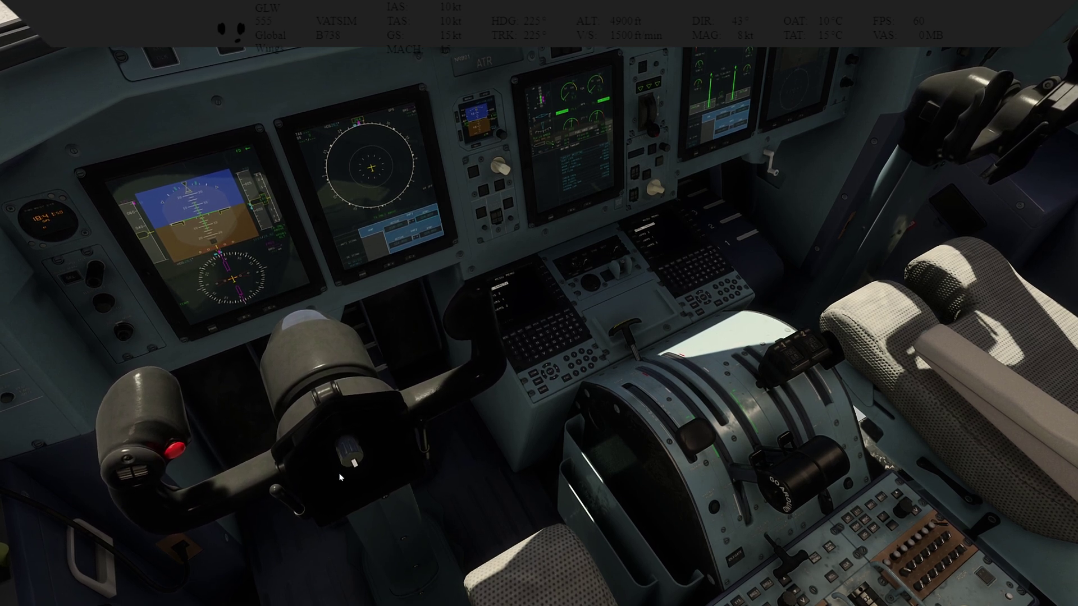
key("alt+Tab")
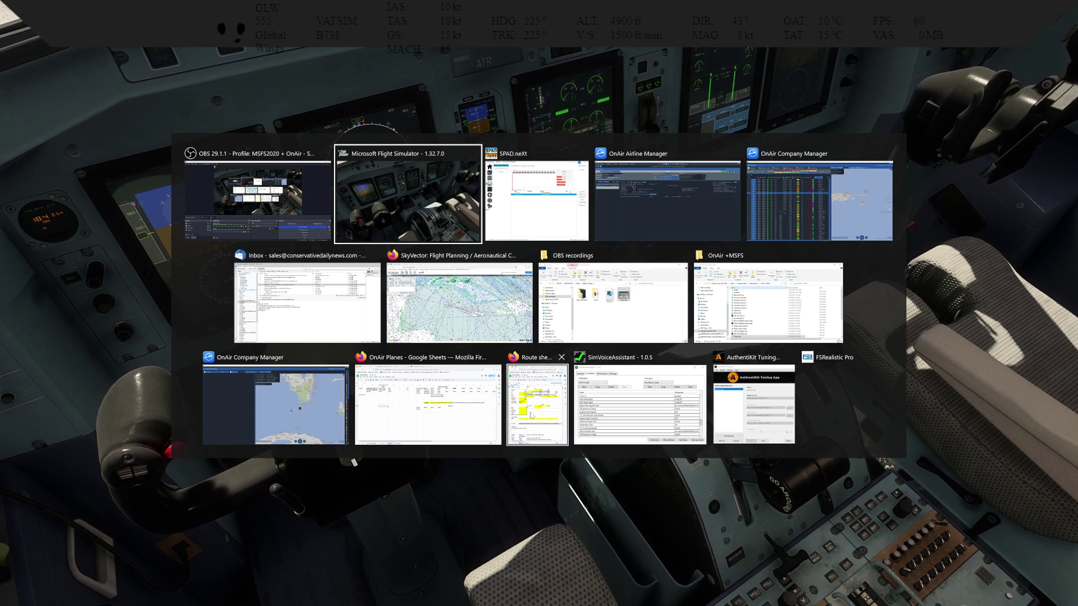
Step: Cycle through the open window thumbnails and switch to SPAD.neXt
key("alt+shift+Tab")
key("alt+shift+Tab")
key("alt+shift+Tab")
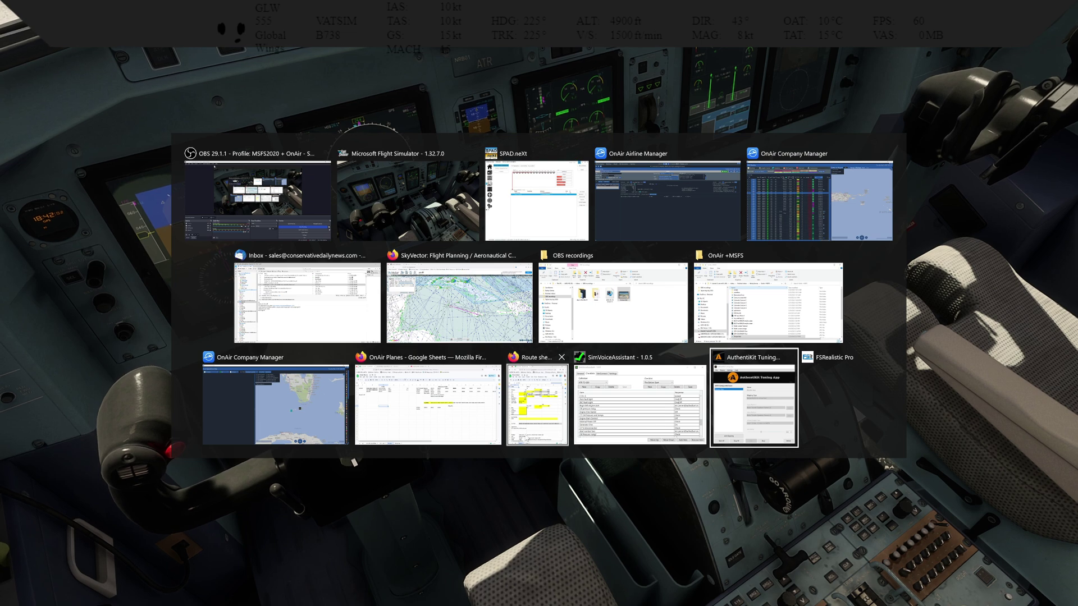
key("shift+Tab")
key("shift+Tab")
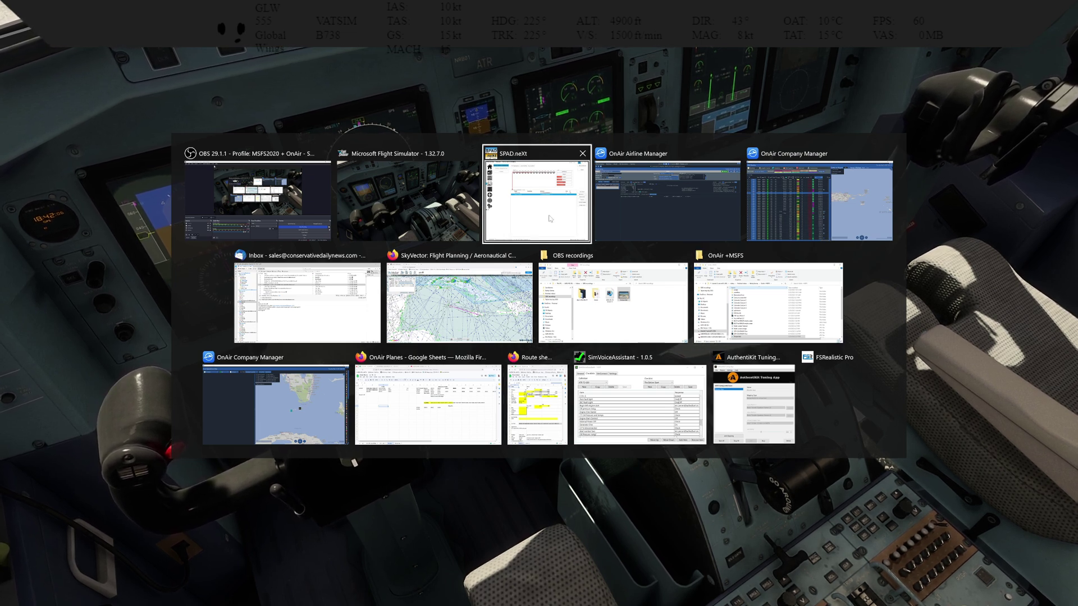
left_click(537, 202)
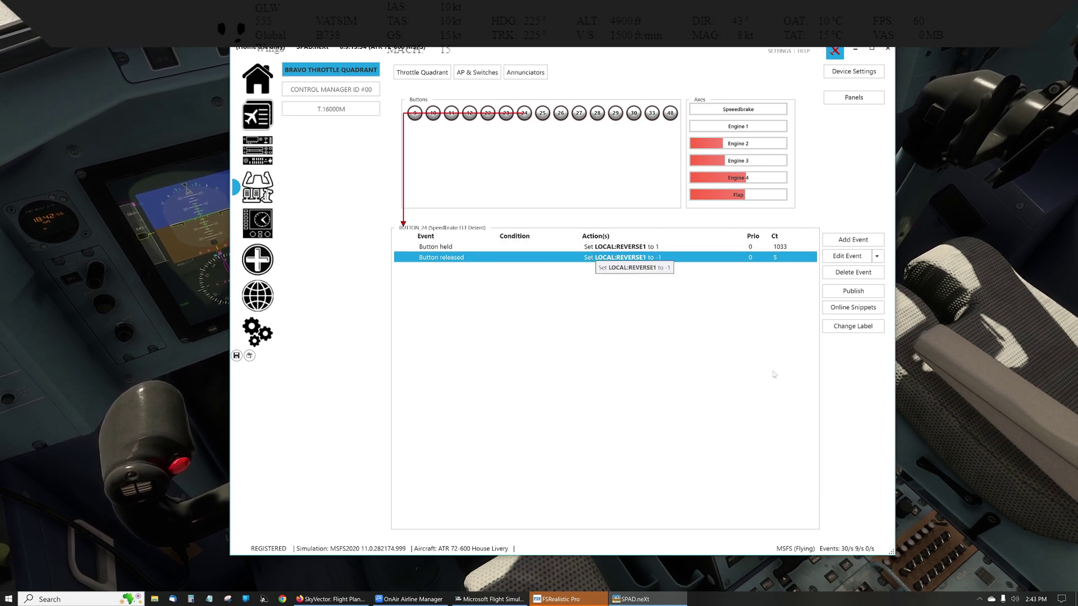
Step: Open the Add Event dropdown for Bravo Throttle Quadrant BUTTON_24
left_click(853, 240)
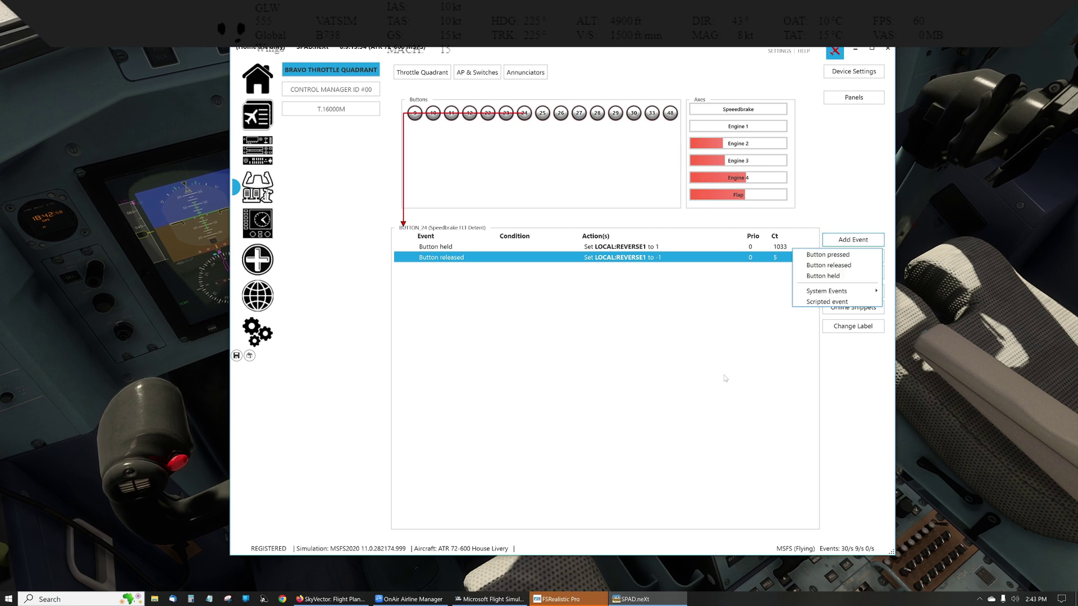
left_click(847, 256)
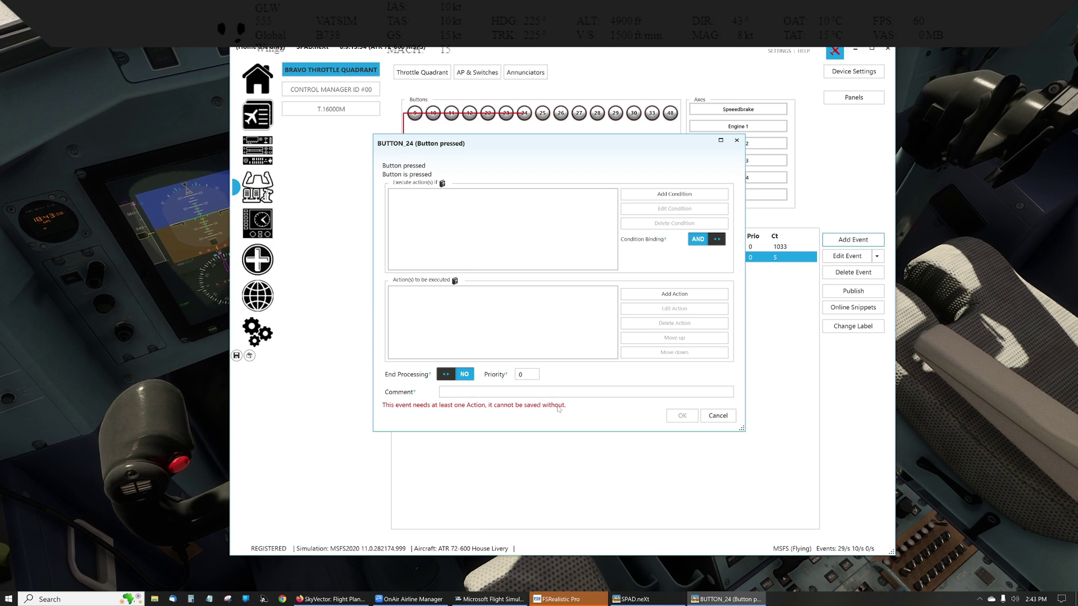
left_click(674, 294)
left_click(677, 308)
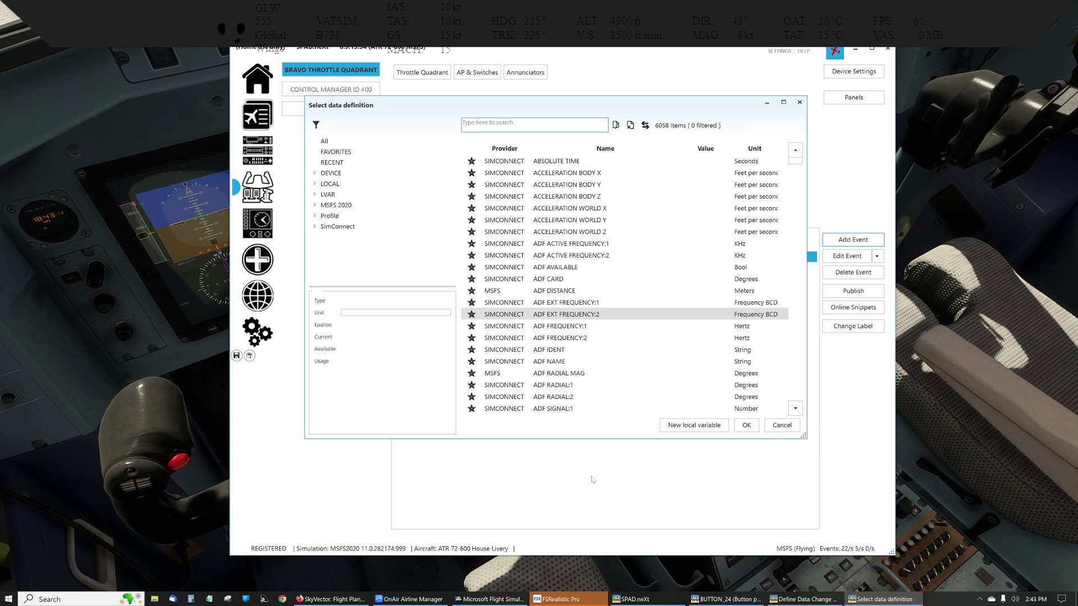
left_click(694, 425)
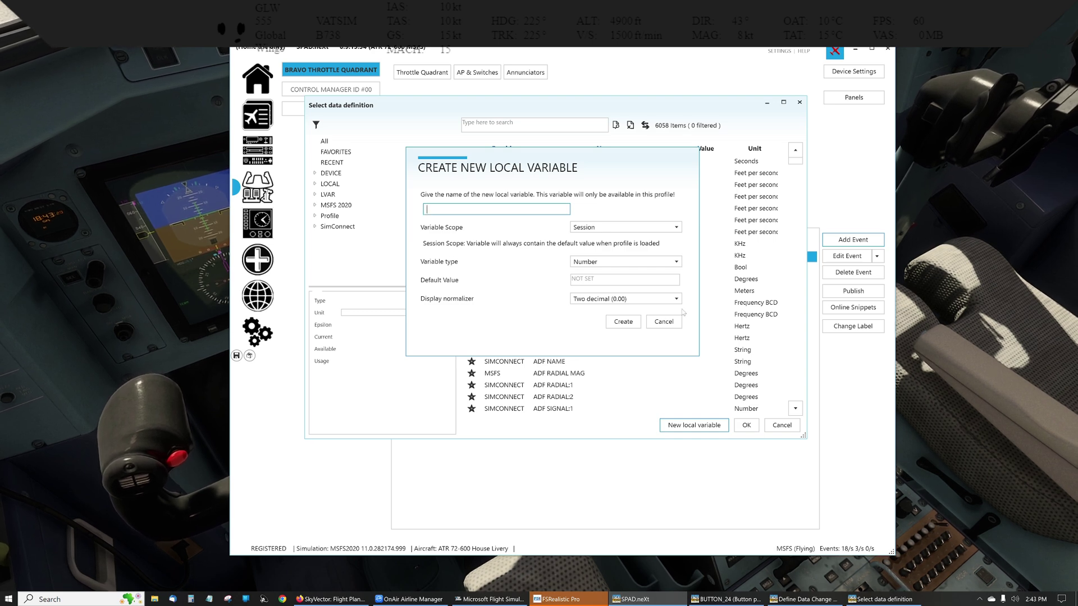
left_click(669, 325)
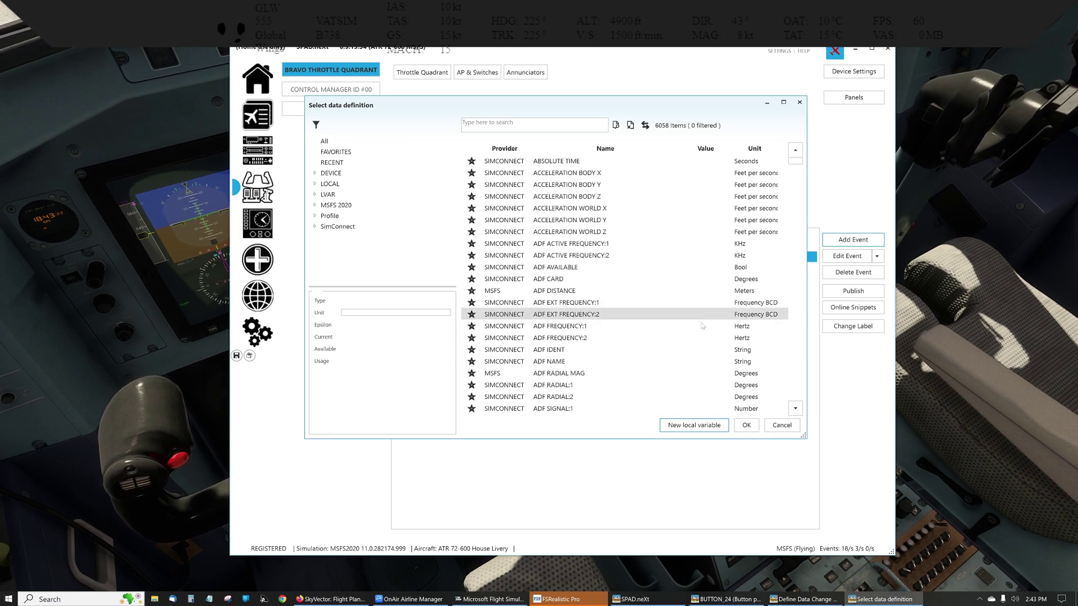
left_click(782, 425)
left_click(718, 416)
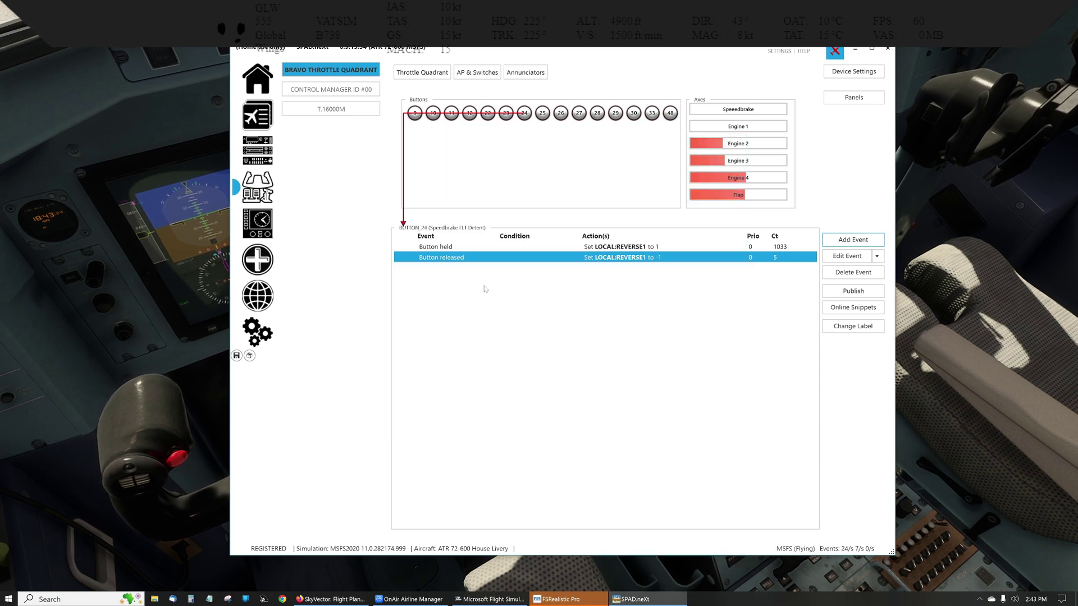
left_click(847, 256)
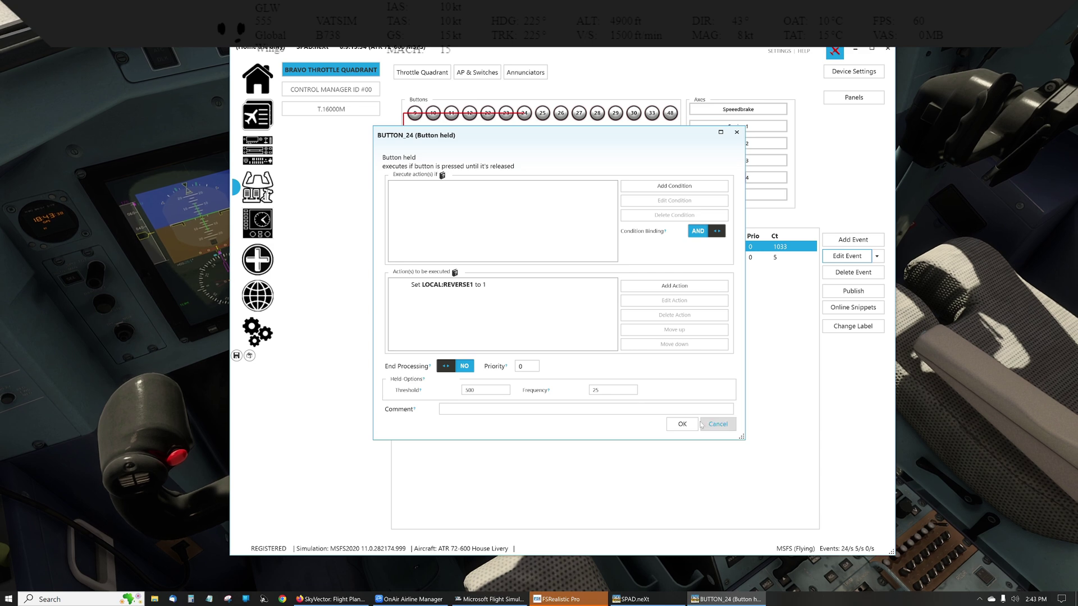
left_click(704, 428)
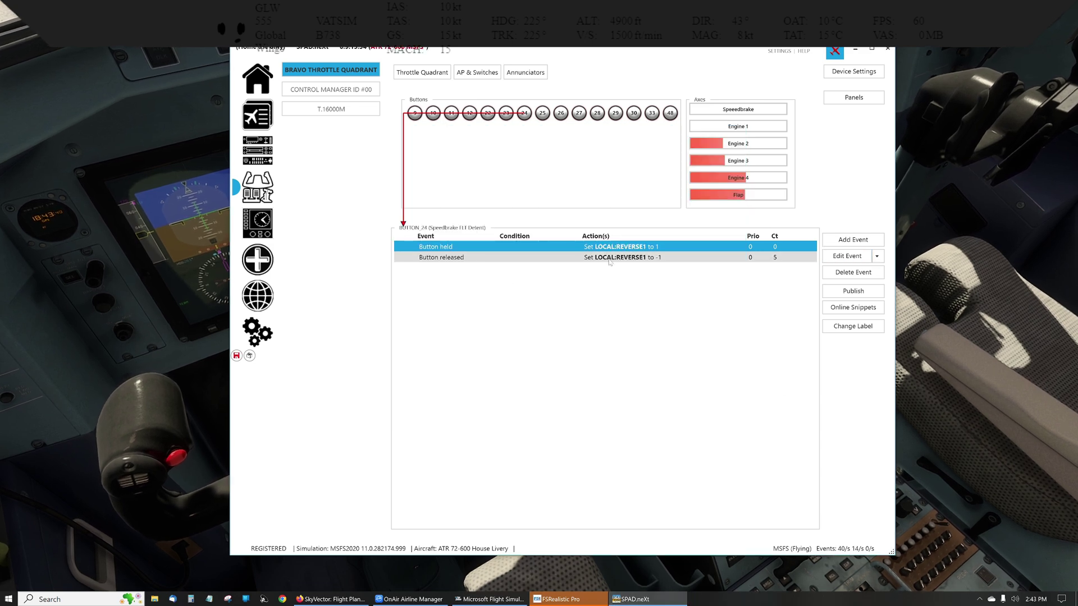
left_click(610, 259)
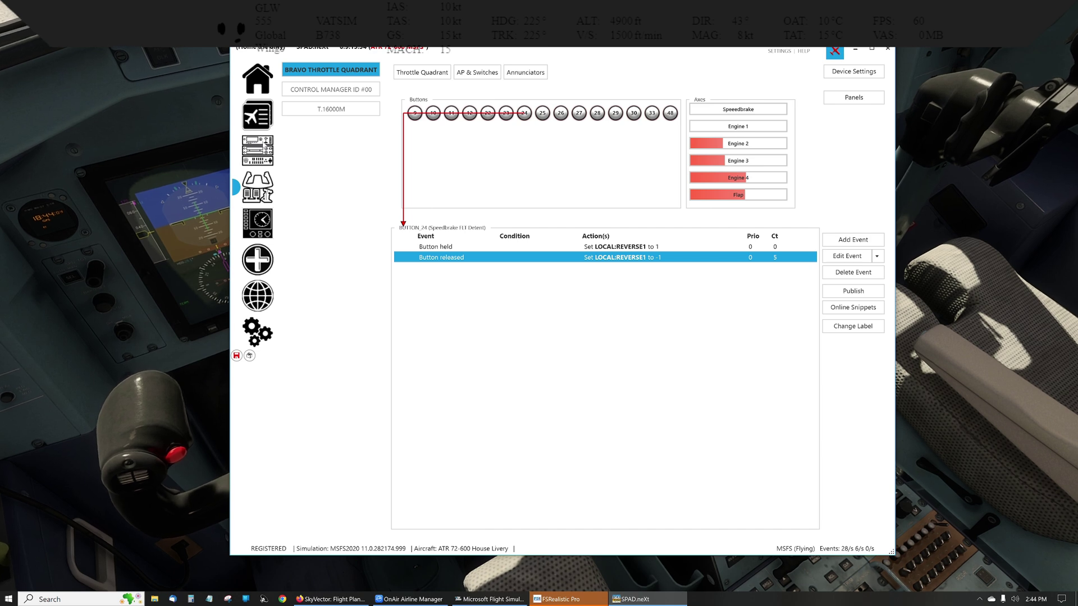
left_click(263, 150)
Step: Open the Script Panel and select the reverse thrust key to list its conditional actions
left_click(305, 89)
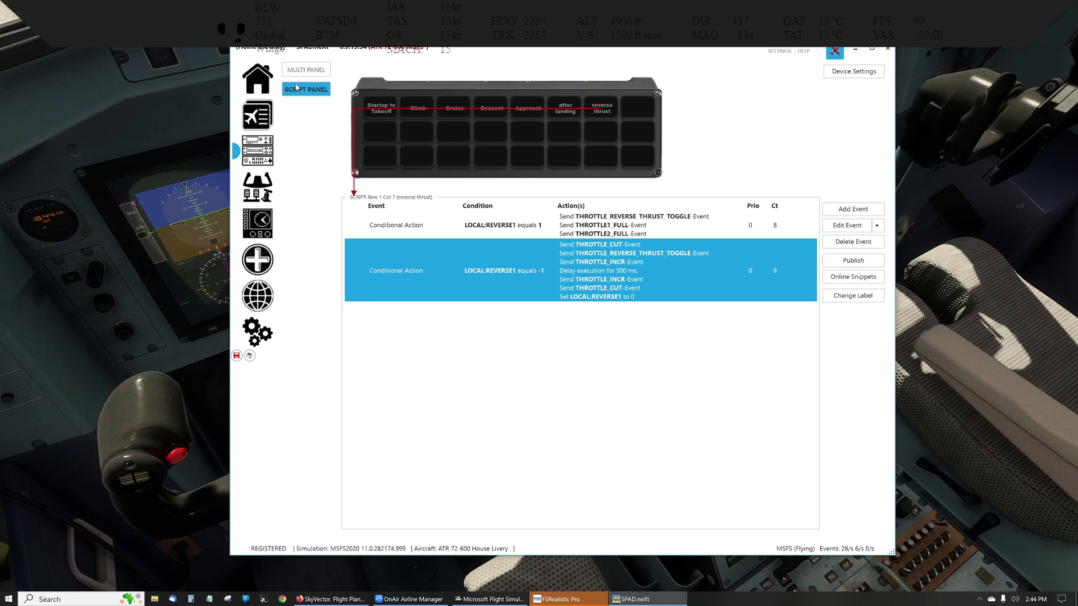
left_click(602, 108)
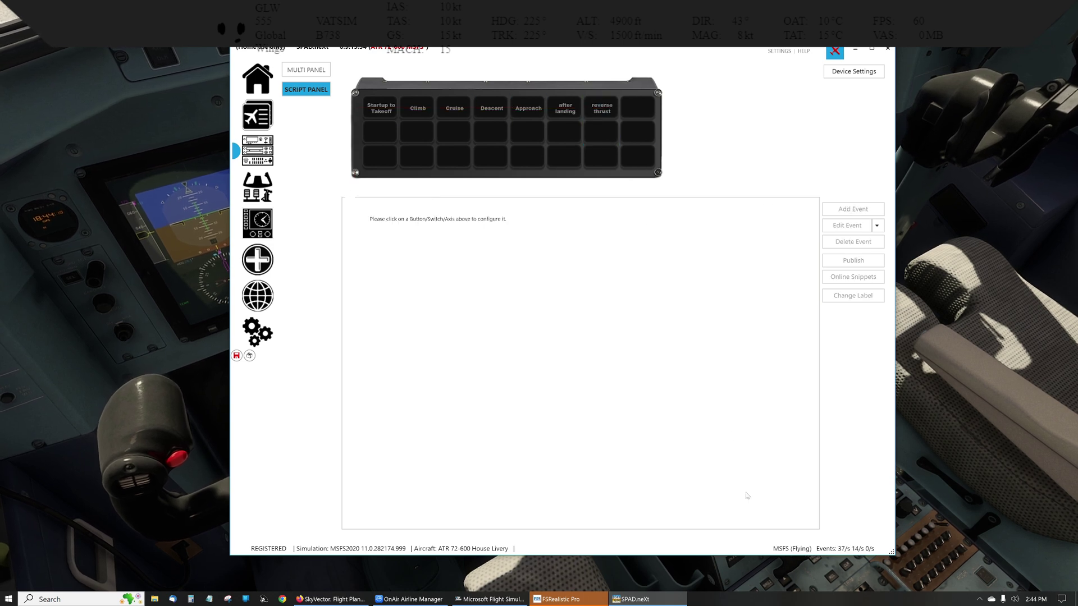
left_click(602, 108)
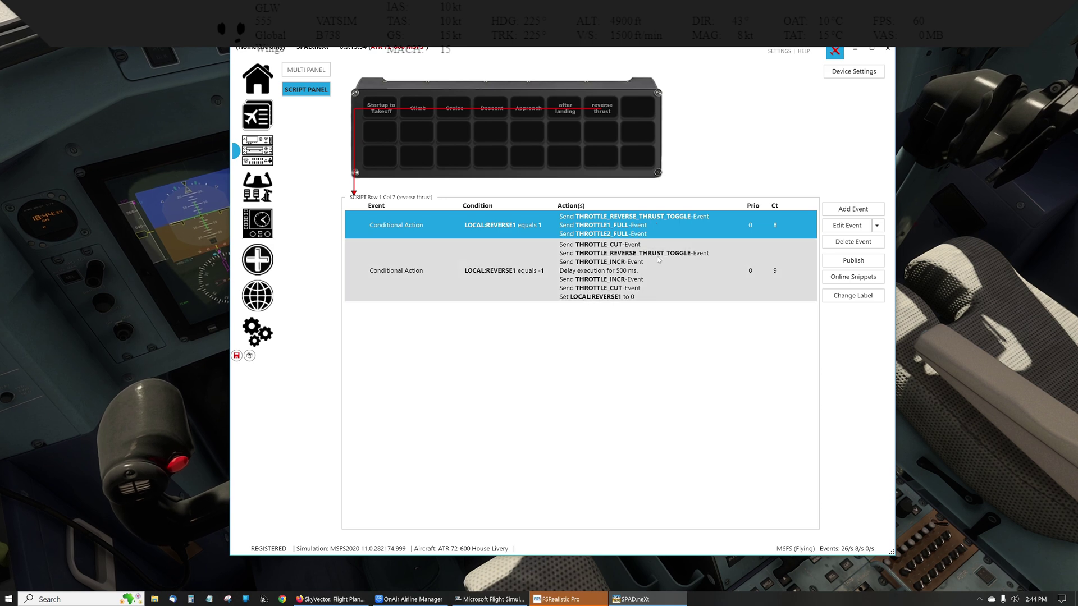
Step: Add a new Conditional Action event to the reverse thrust script key
left_click(853, 210)
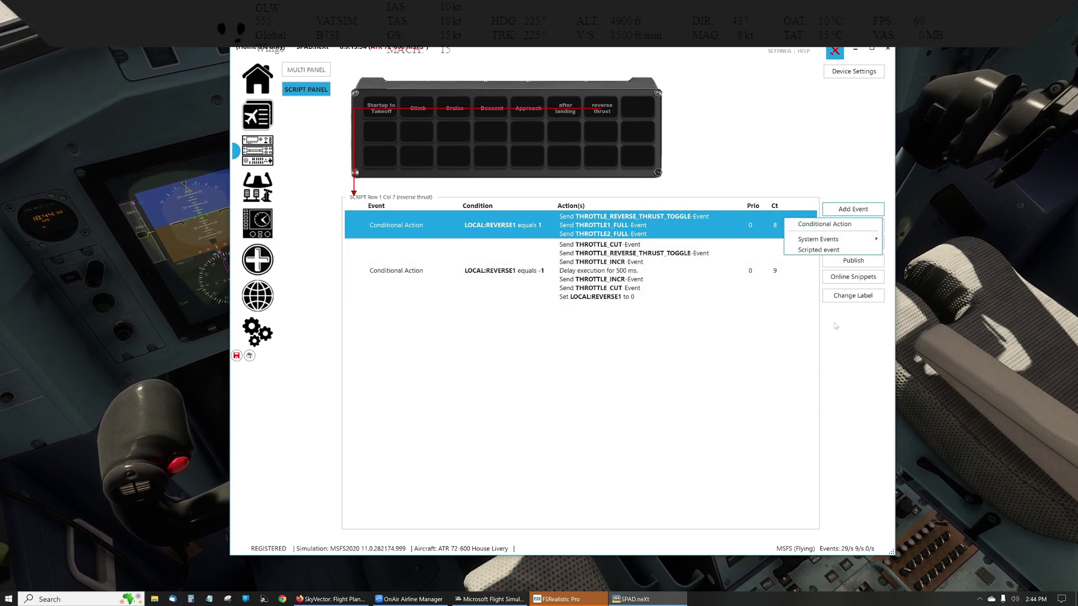
left_click(846, 225)
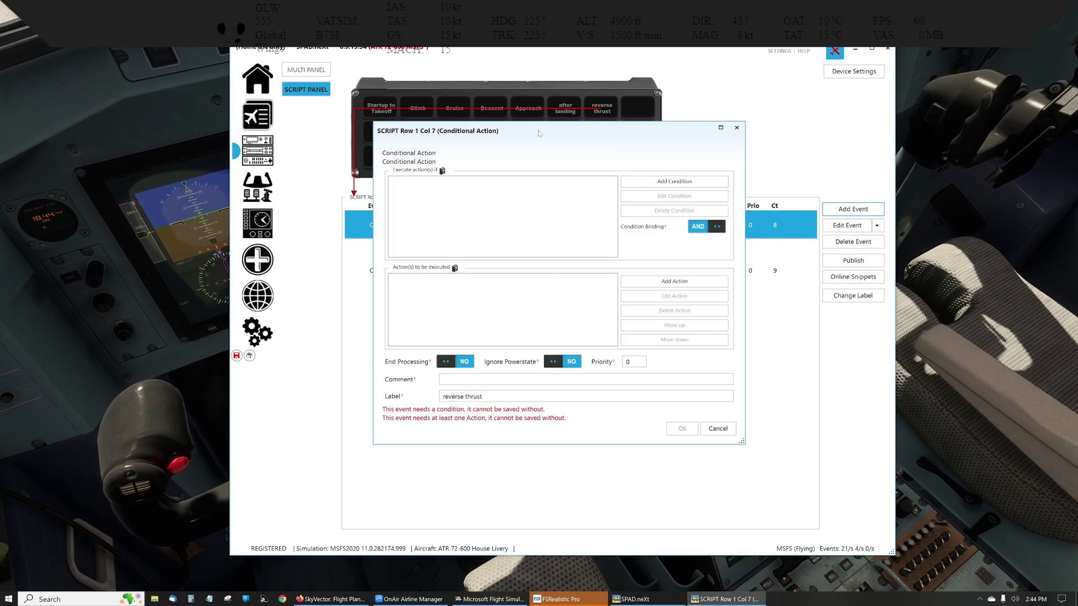
left_click_drag(532, 132, 618, 268)
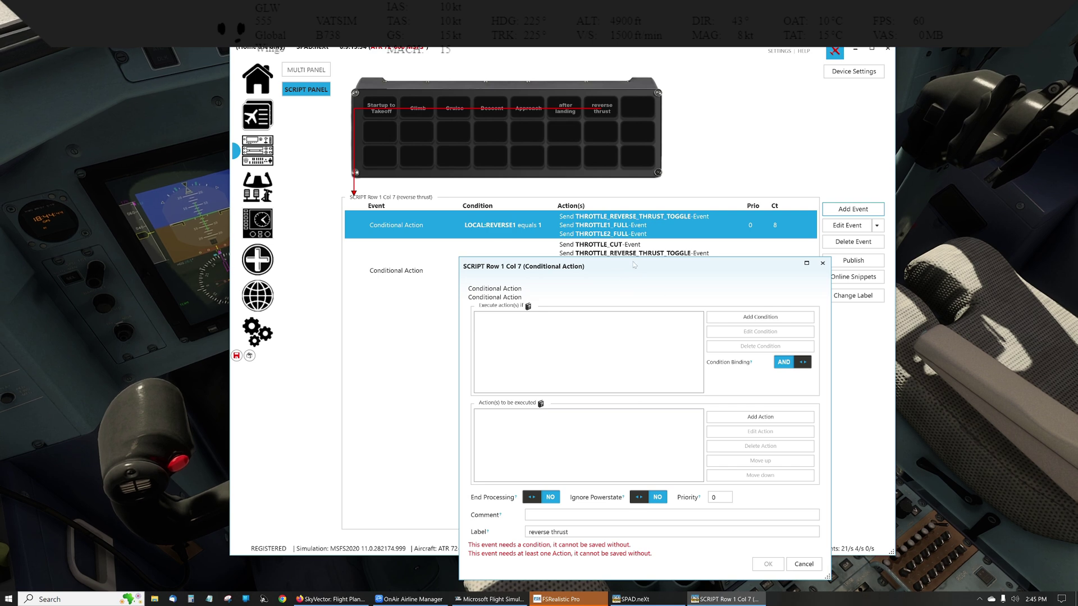
left_click_drag(506, 266, 449, 210)
Step: Set the action's condition to LOCAL:REVERSE1 equals static value 1
left_click(695, 260)
left_click(620, 303)
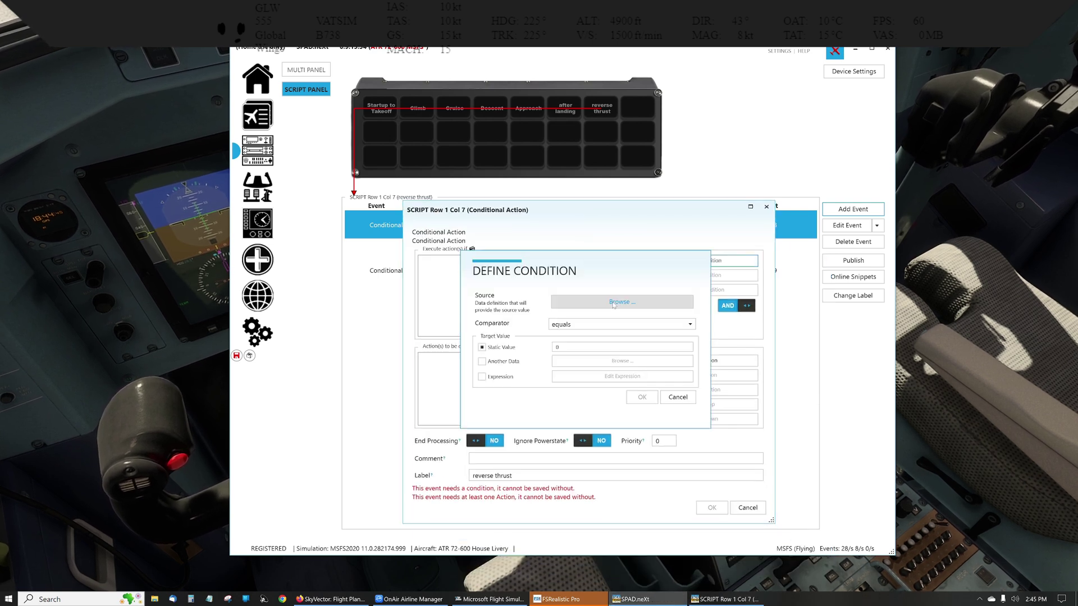
type("reverse1")
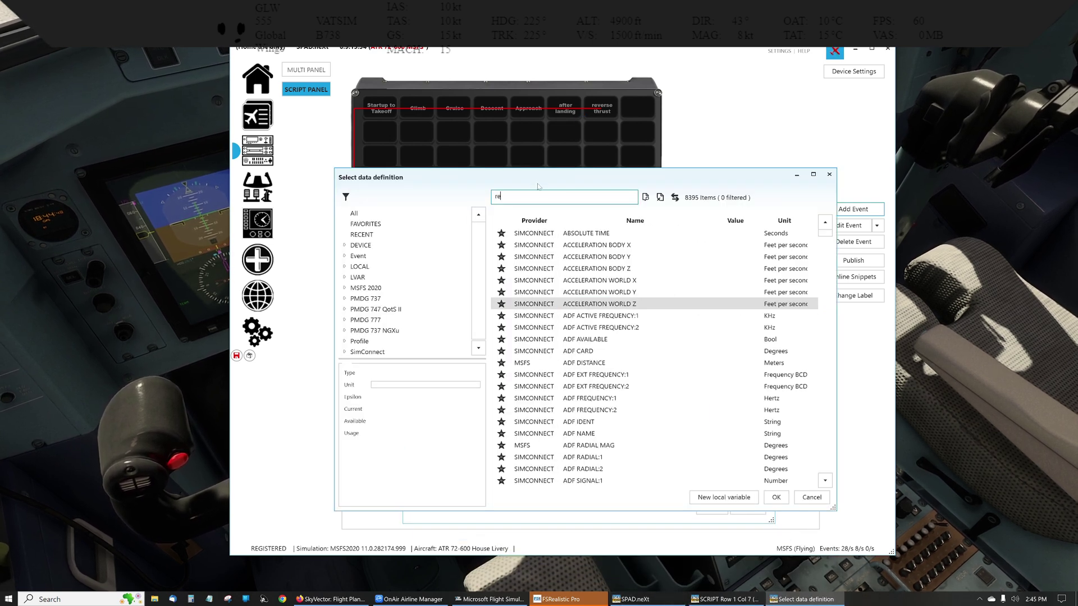
left_click(587, 233)
left_click(775, 497)
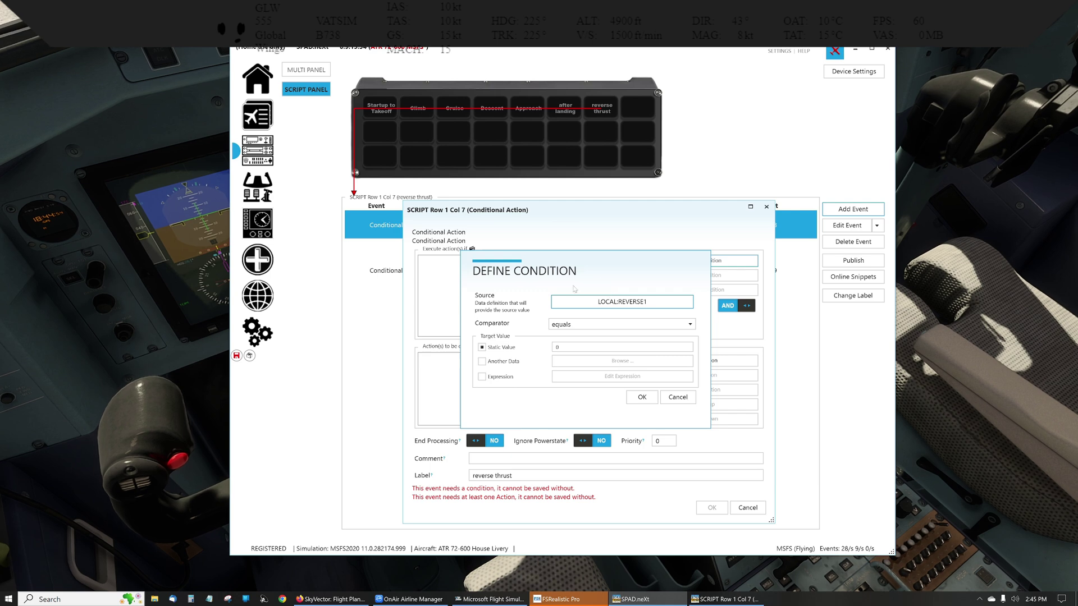
double_click(565, 345)
type("1")
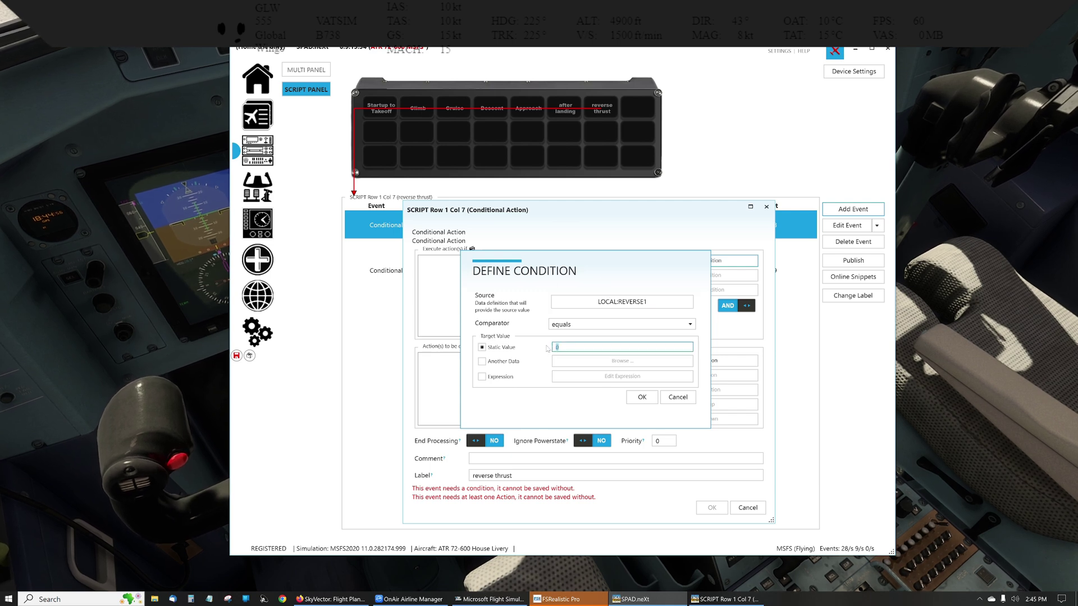
left_click(642, 397)
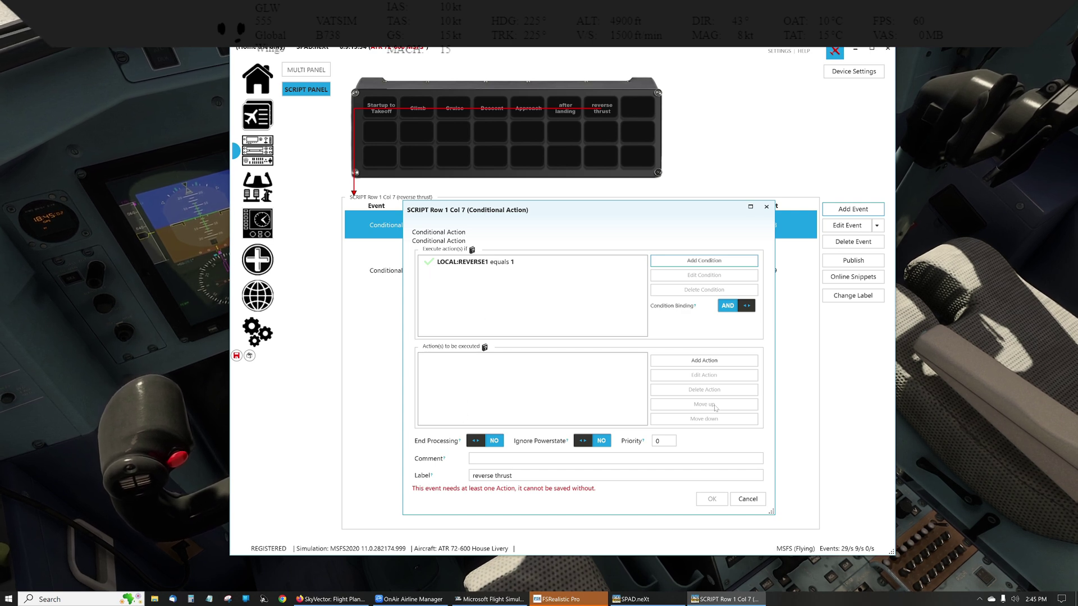
left_click(705, 362)
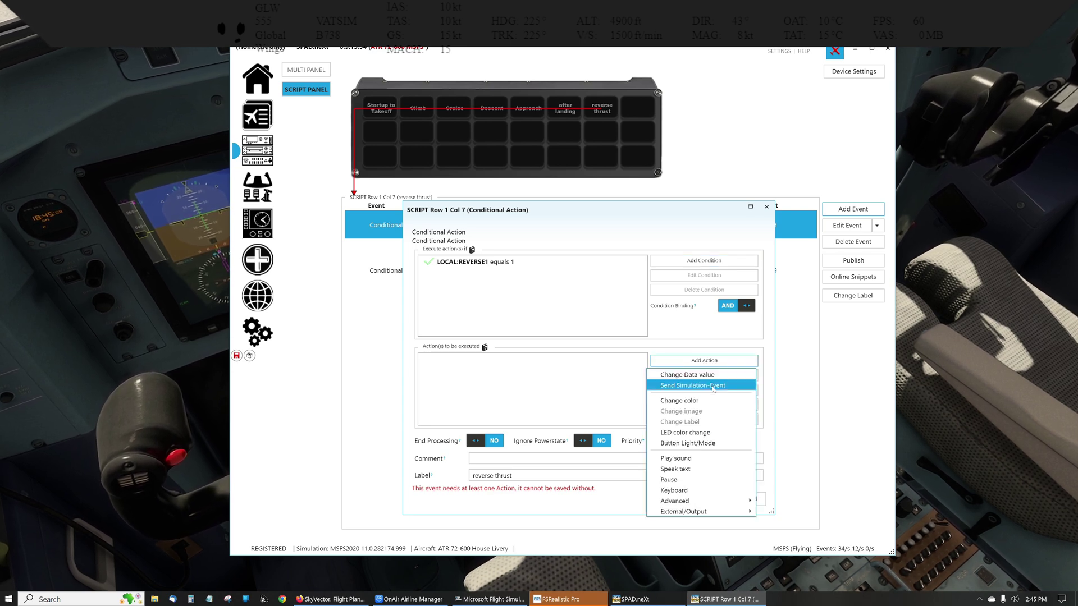
left_click(714, 387)
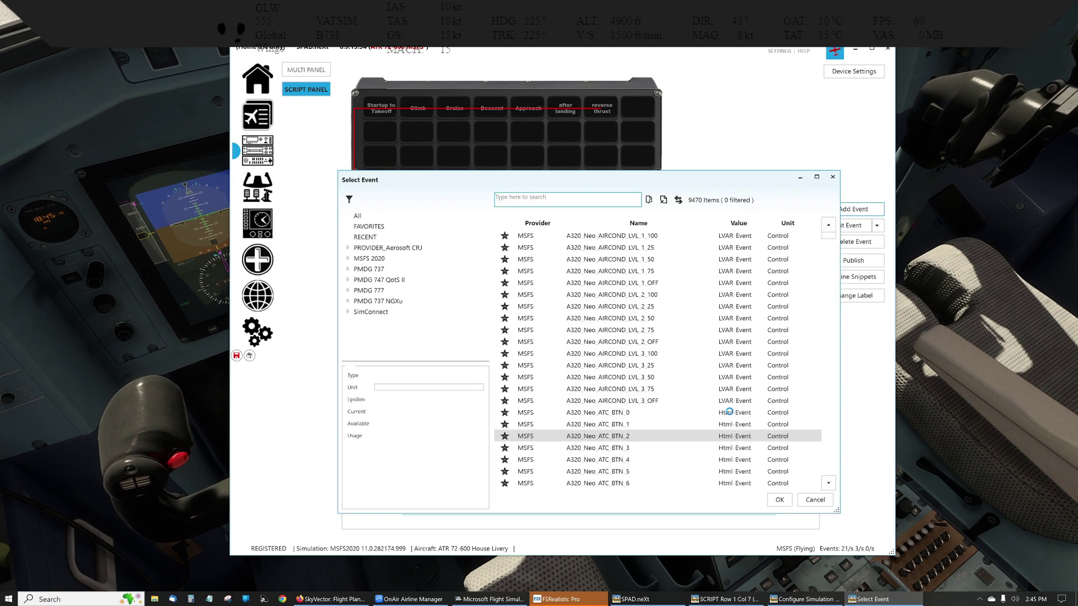
type("throttle")
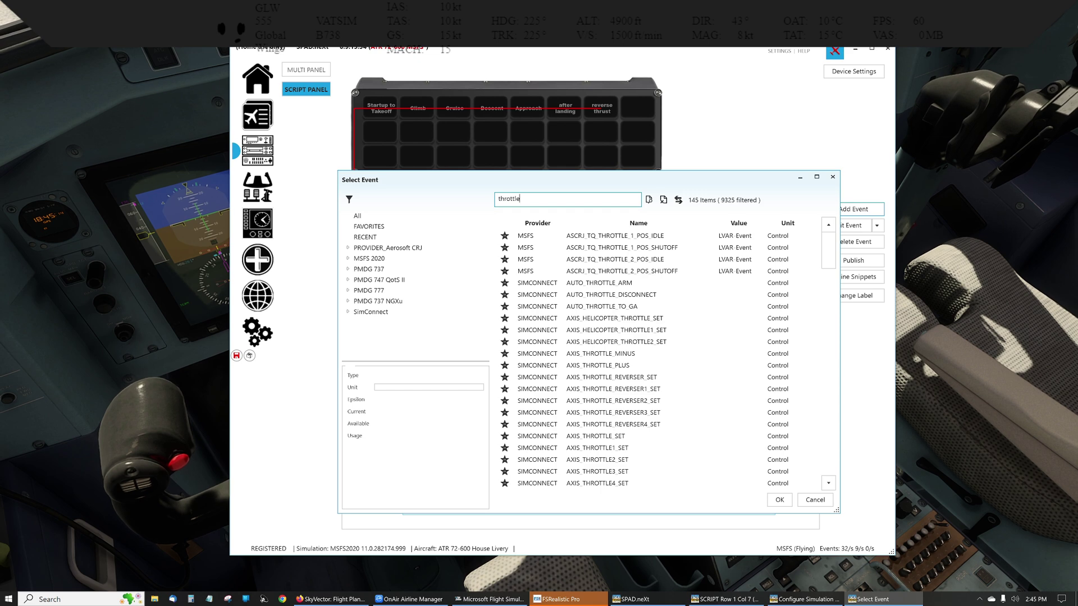
type("_rev")
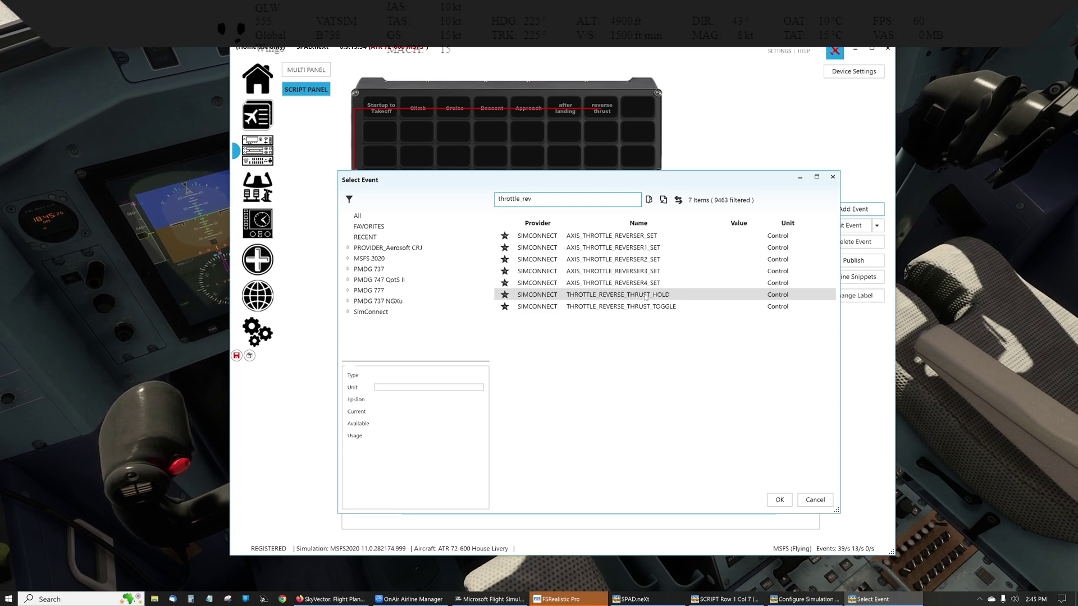
left_click(670, 310)
left_click(814, 500)
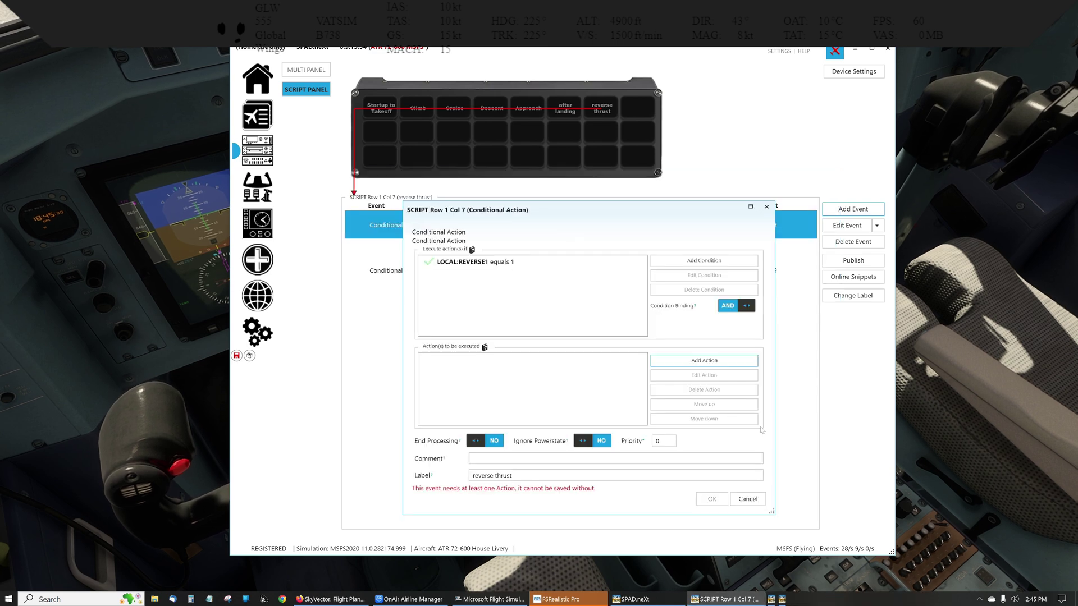
left_click(748, 498)
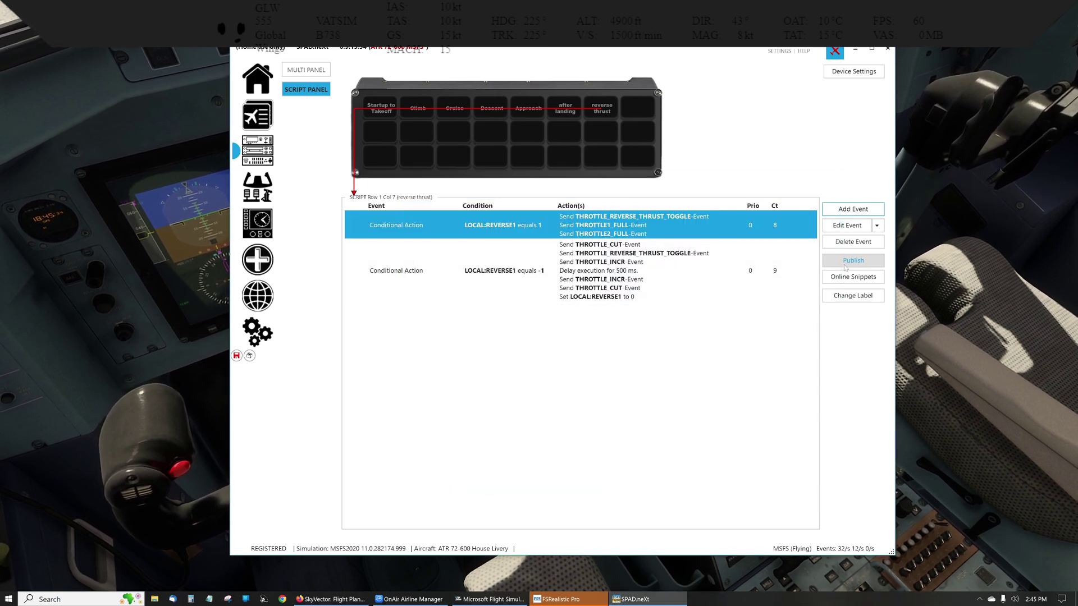
Step: Open the existing LOCAL:REVERSE1 equals 1 conditional action for editing
left_click(848, 225)
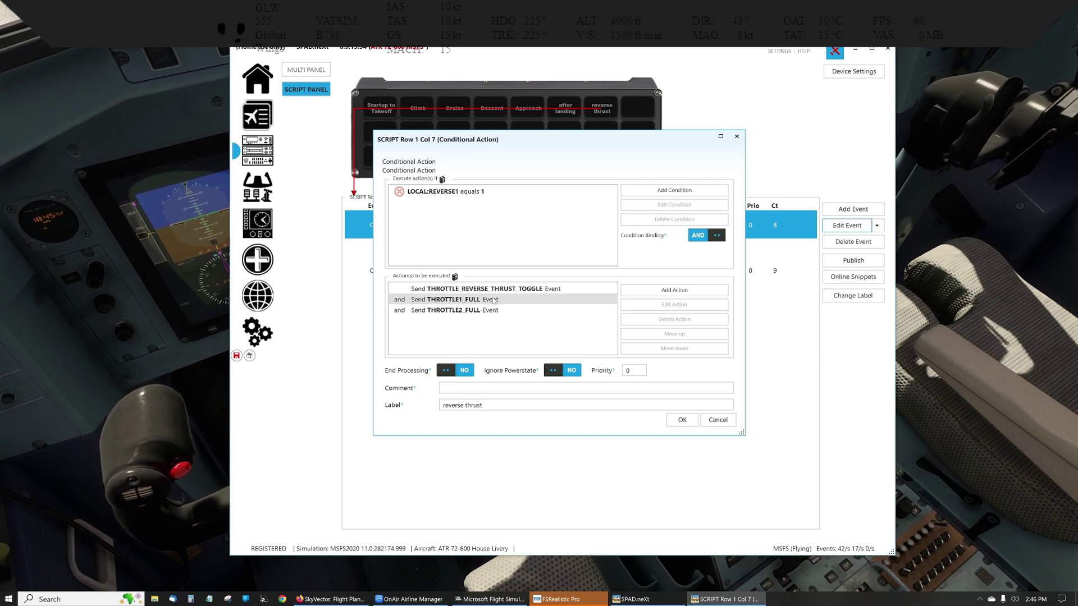
Step: Add a Send Simulation-Event action sending THROTTLE_FULL
left_click(556, 290)
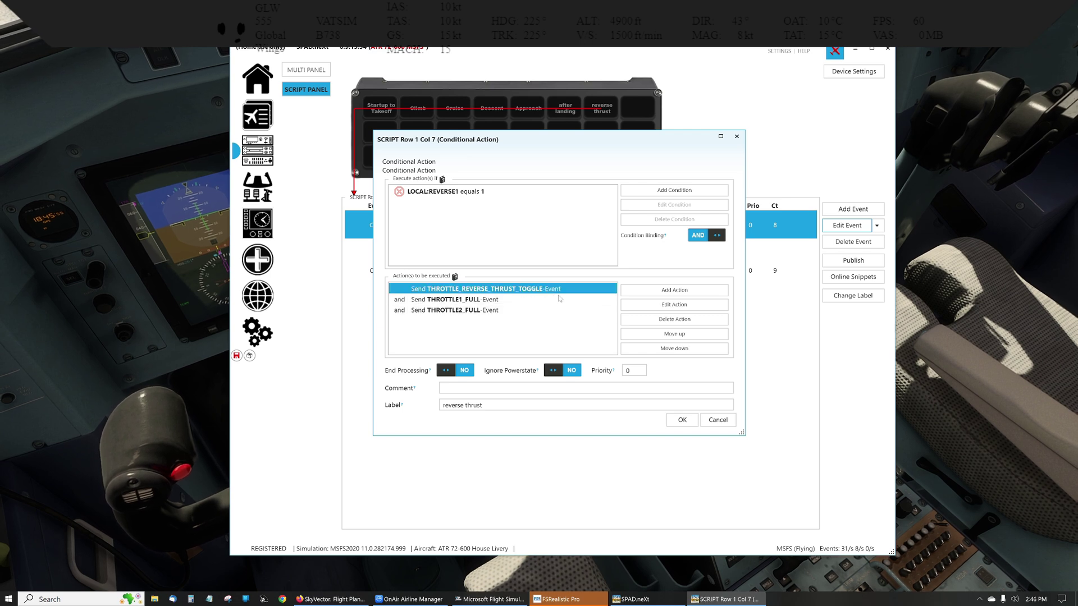
left_click(675, 290)
left_click(663, 315)
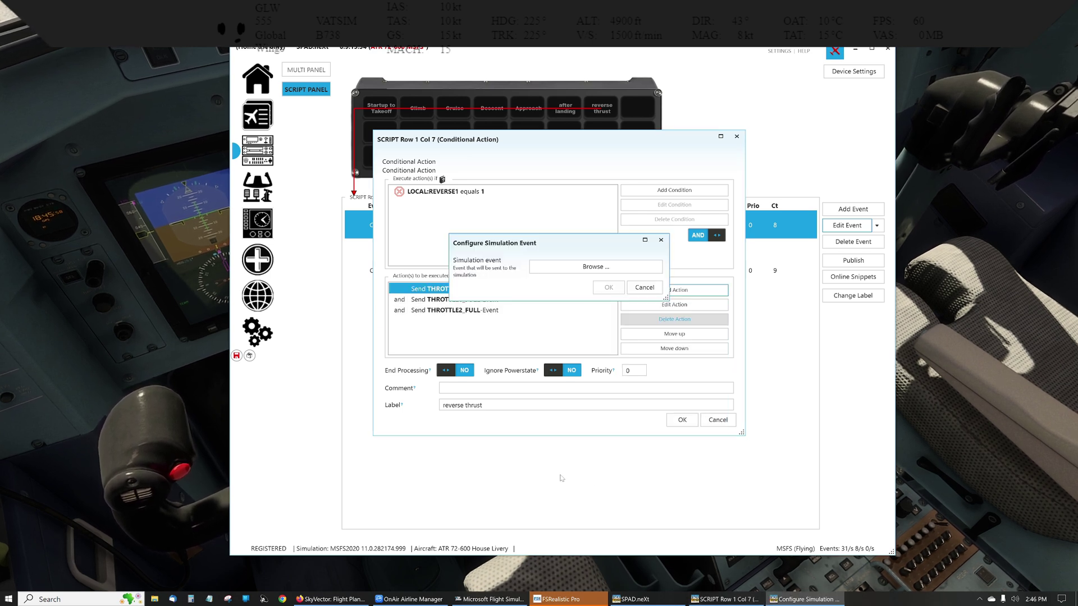
type("thrott")
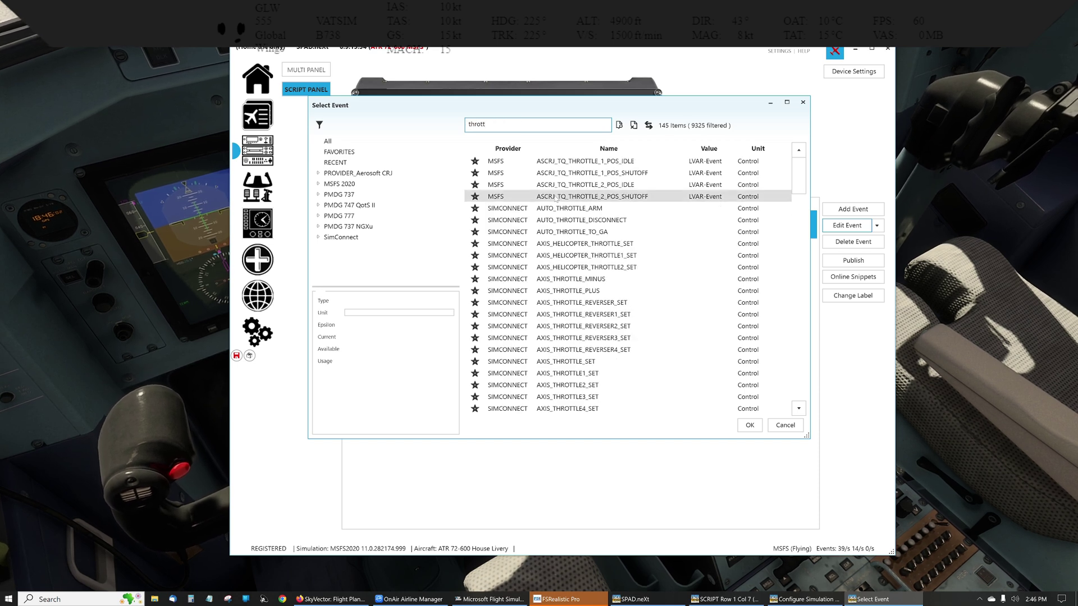
type("le_f")
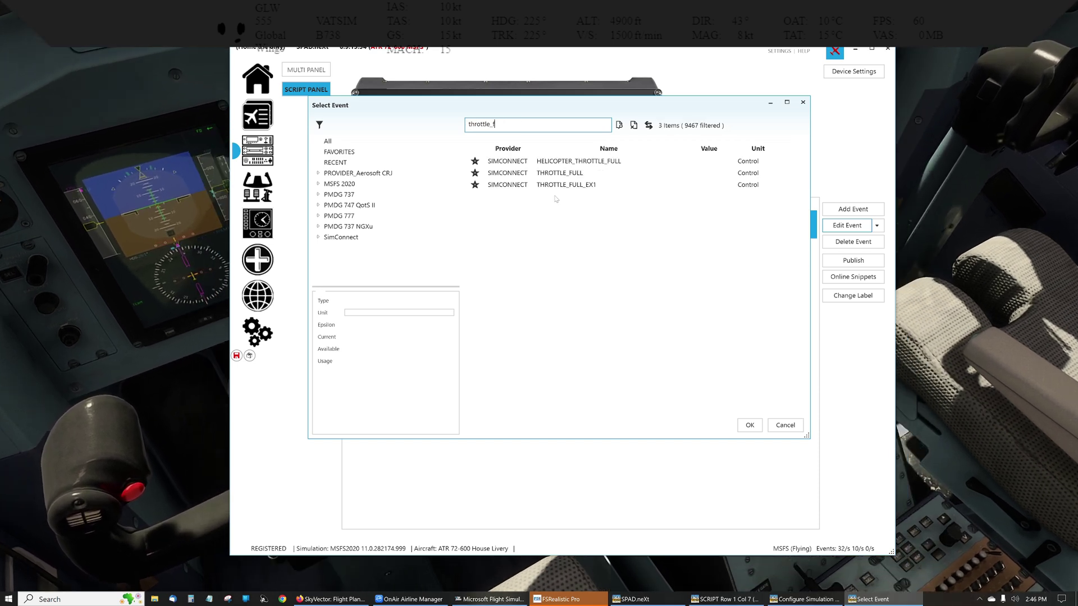
type("u")
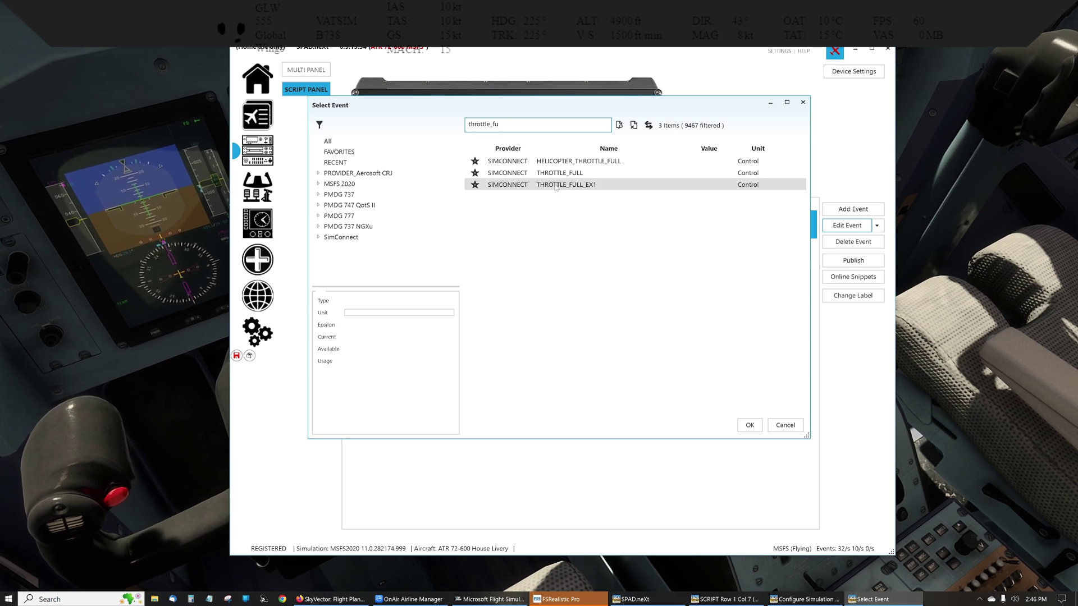
left_click(560, 173)
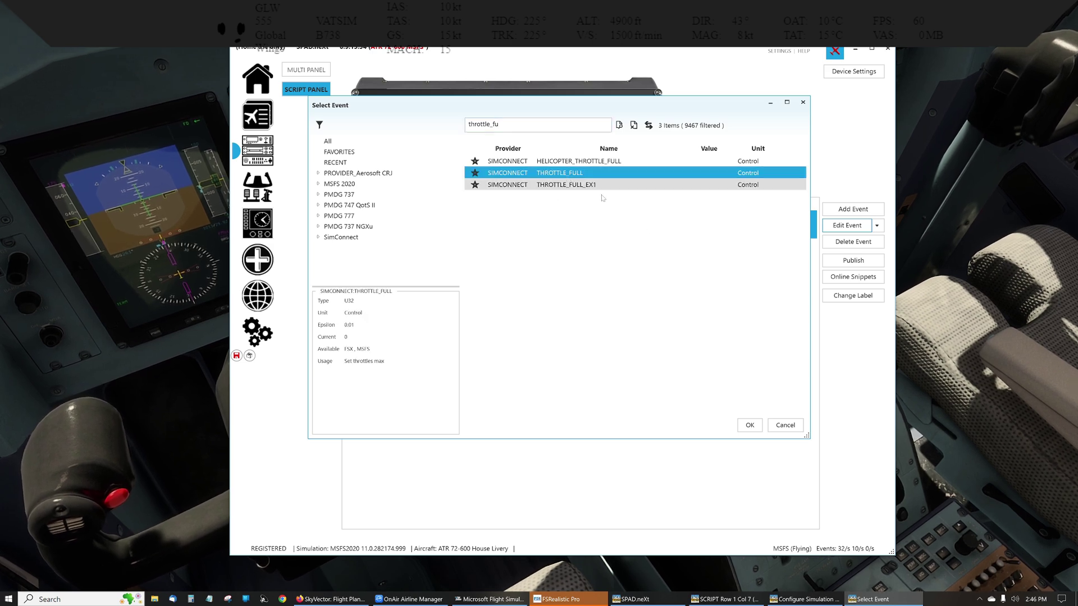
left_click(749, 426)
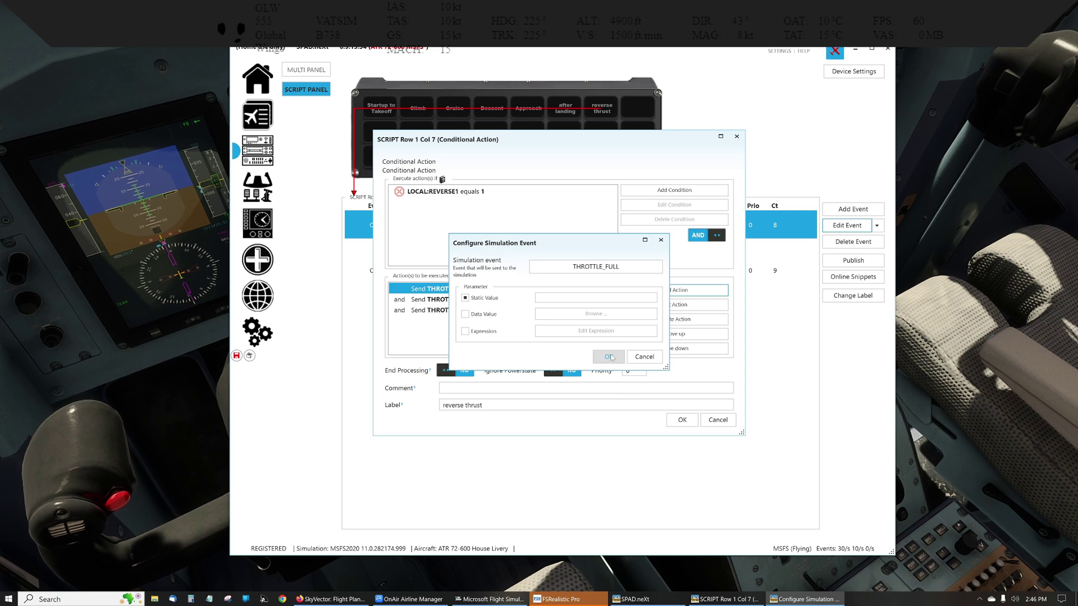
left_click(609, 357)
Step: Delete the THROTTLE1_FULL and THROTTLE2_FULL actions and save the conditional action
left_click(556, 299)
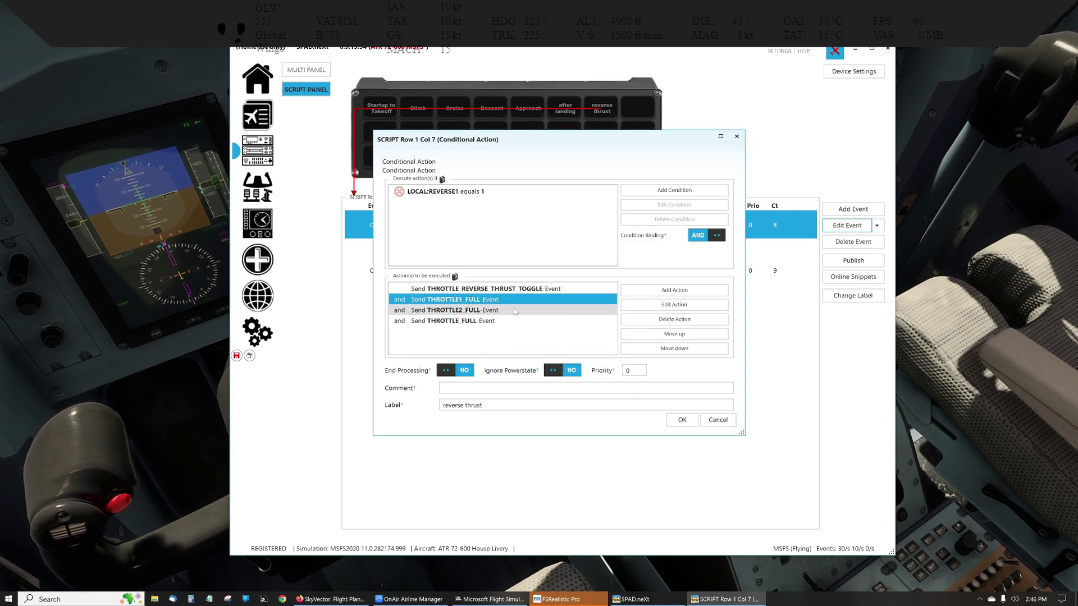
left_click(692, 318)
left_click(693, 319)
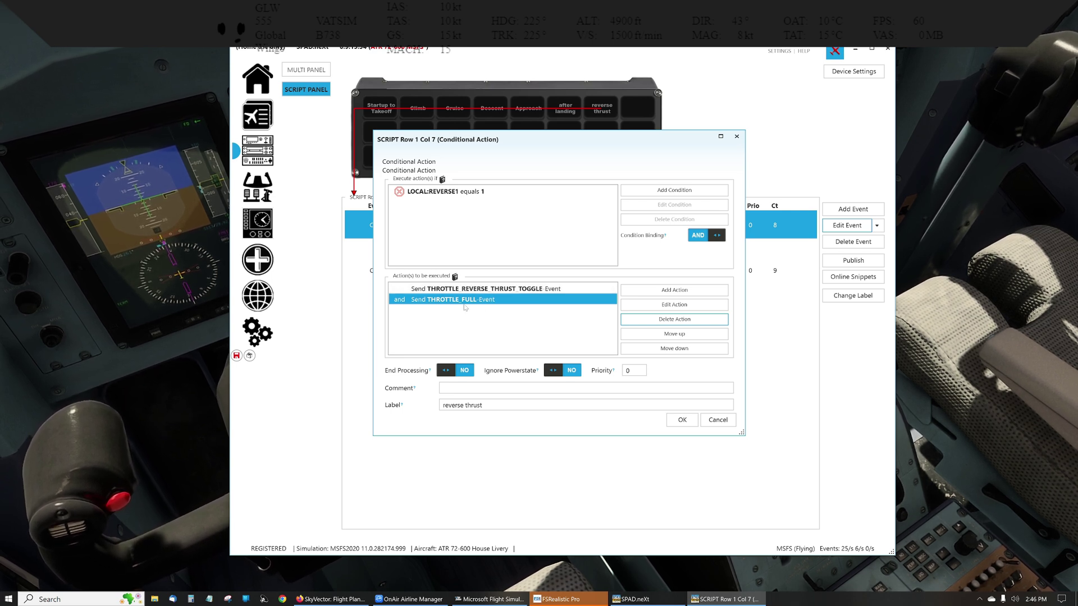
left_click(683, 422)
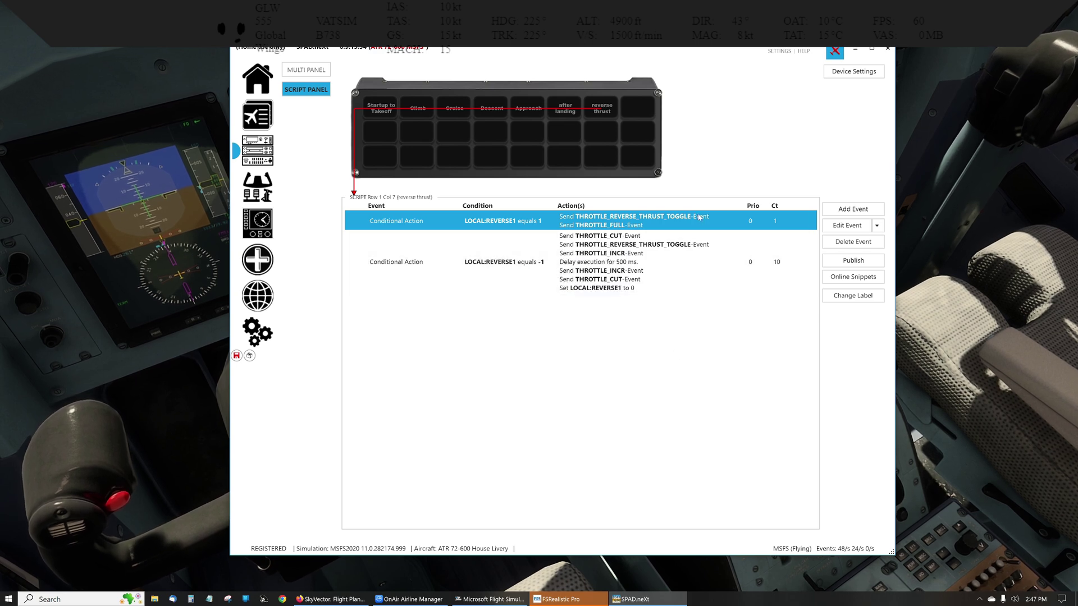
Step: Save the profile and review the Bravo Throttle Quadrant's button 24 REVERSE1 events
left_click(676, 279)
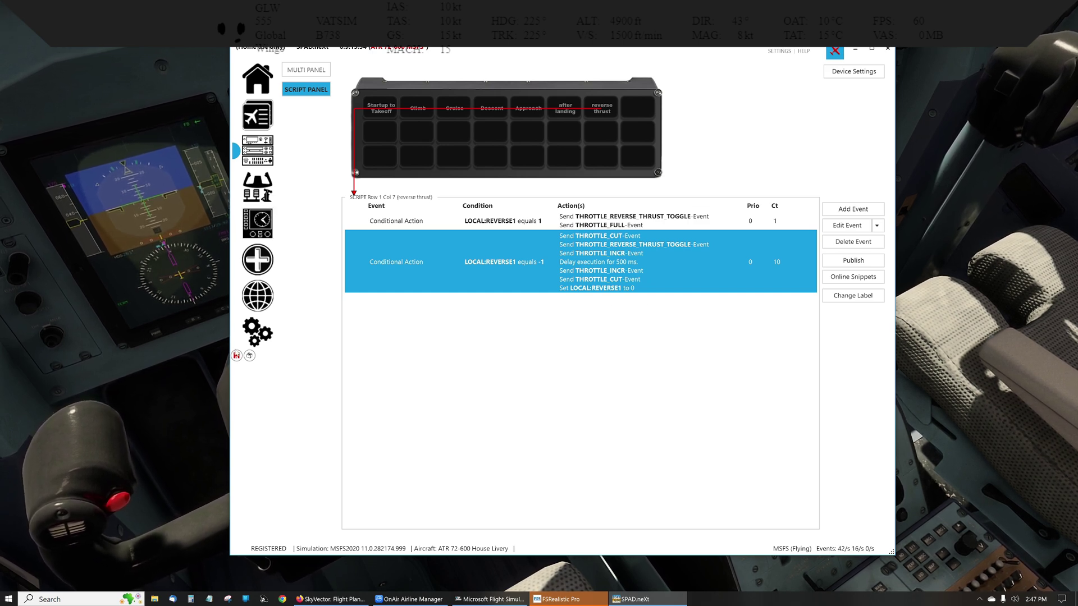
left_click(237, 356)
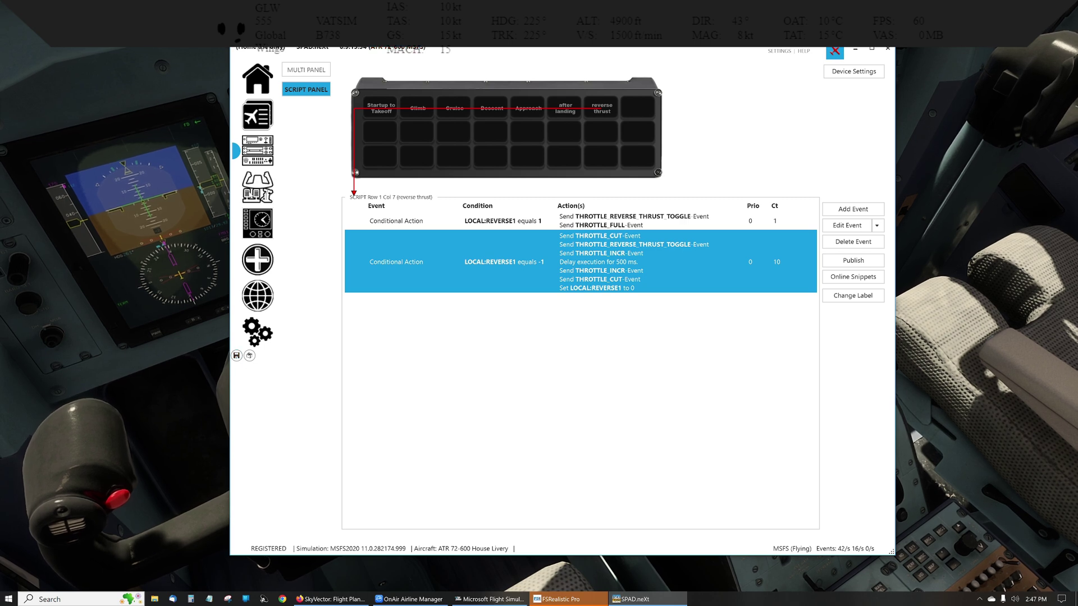
left_click(257, 187)
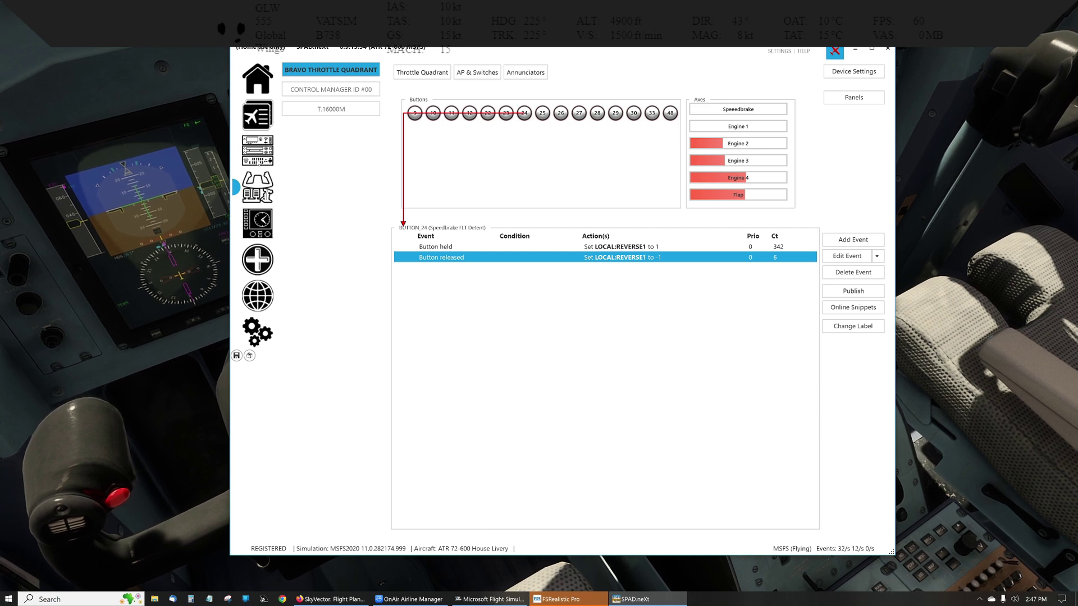
left_click(258, 150)
Step: Return to the Script Panel, then go back to the Bravo Throttle Quadrant page
left_click(304, 90)
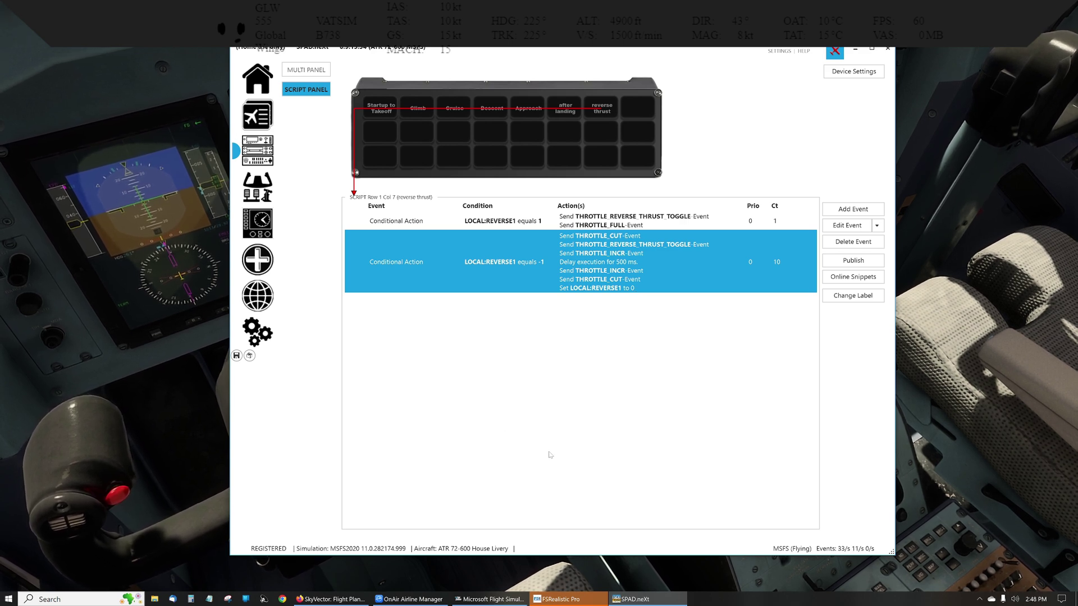
left_click(257, 187)
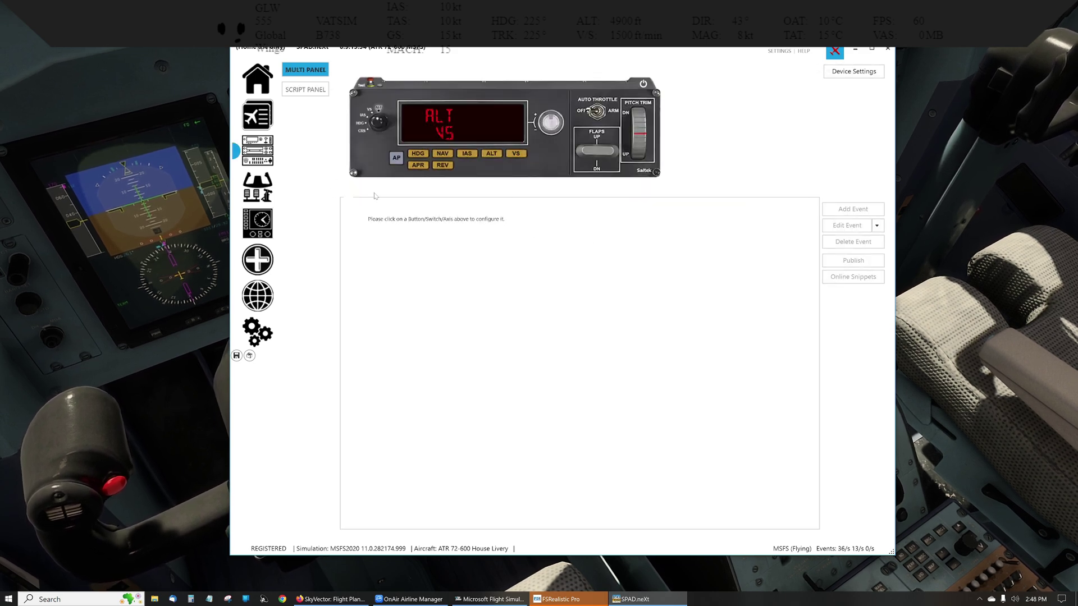
left_click(306, 91)
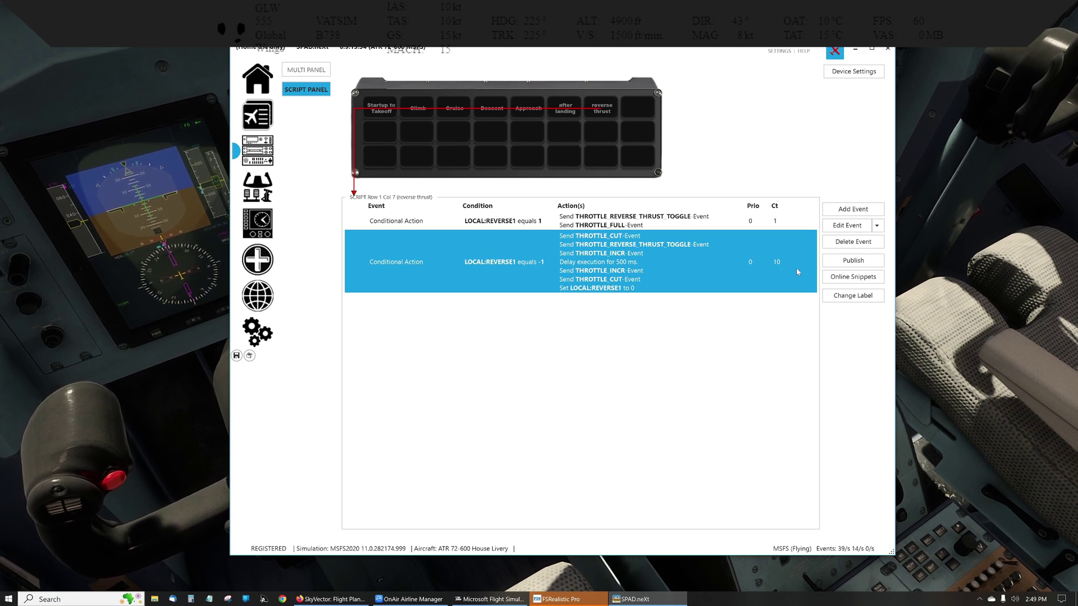
Step: Check that the REVERSE1 = -1 actions cut throttle, toggle reverse, increment, cut, and reset to 0, then switch to the Bravo Throttle Quadrant
left_click(846, 225)
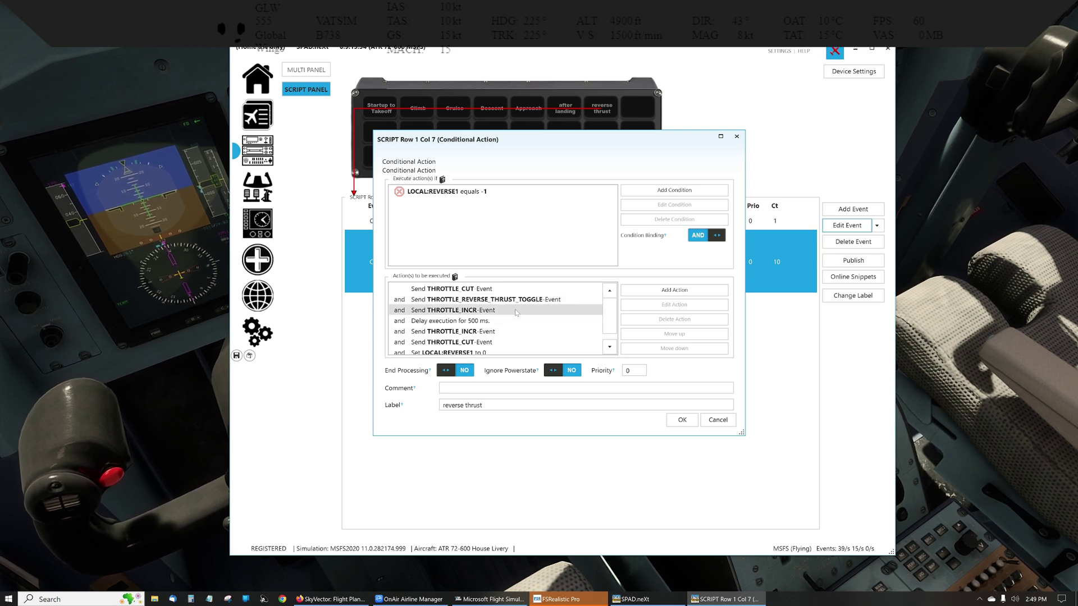
scroll(521, 313, "down", 1)
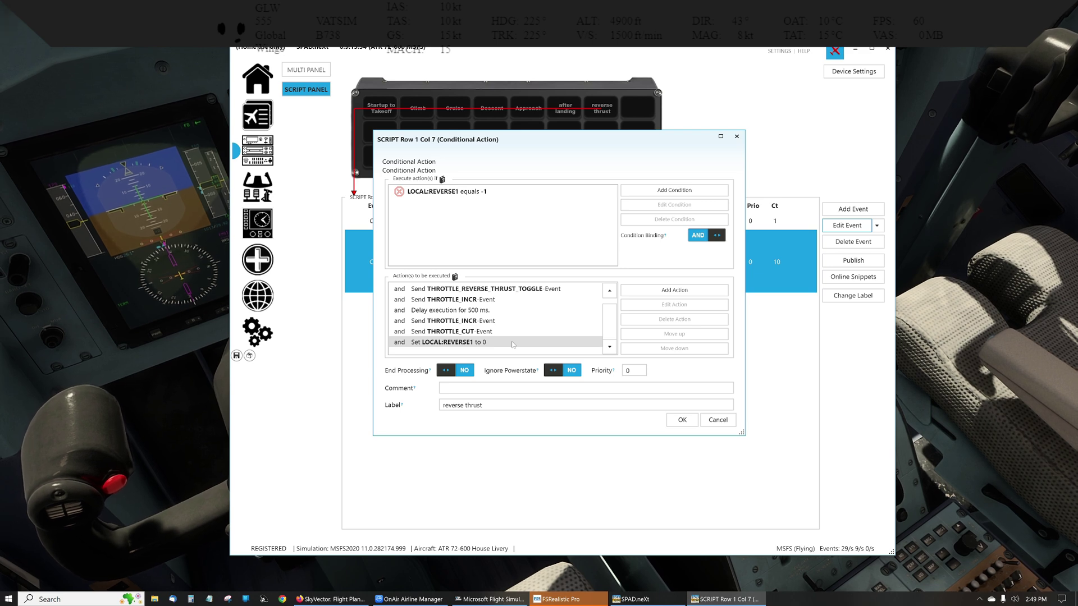
left_click(680, 421)
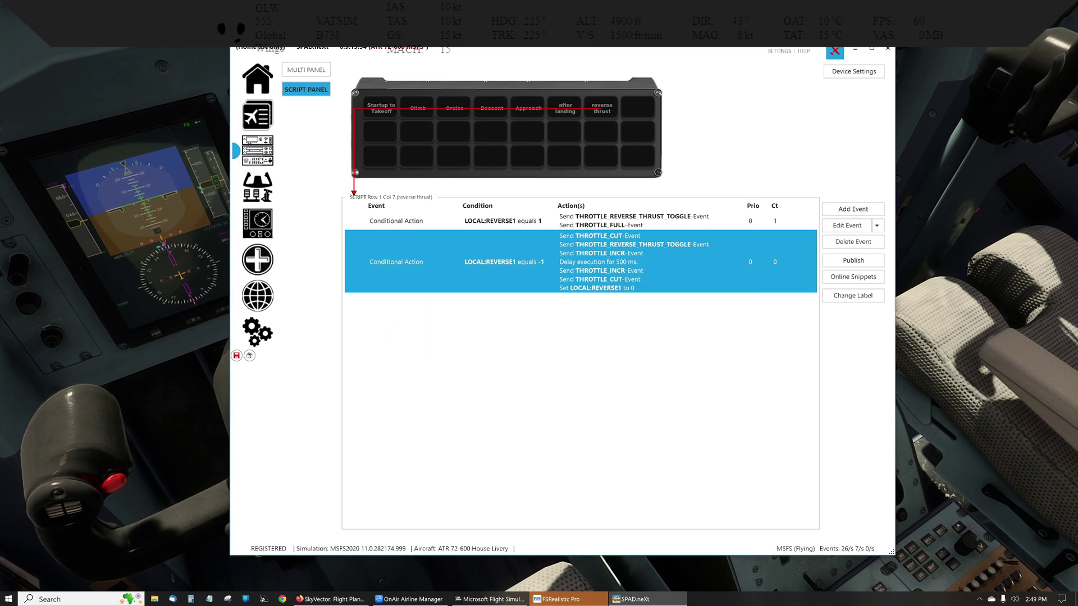
left_click(258, 186)
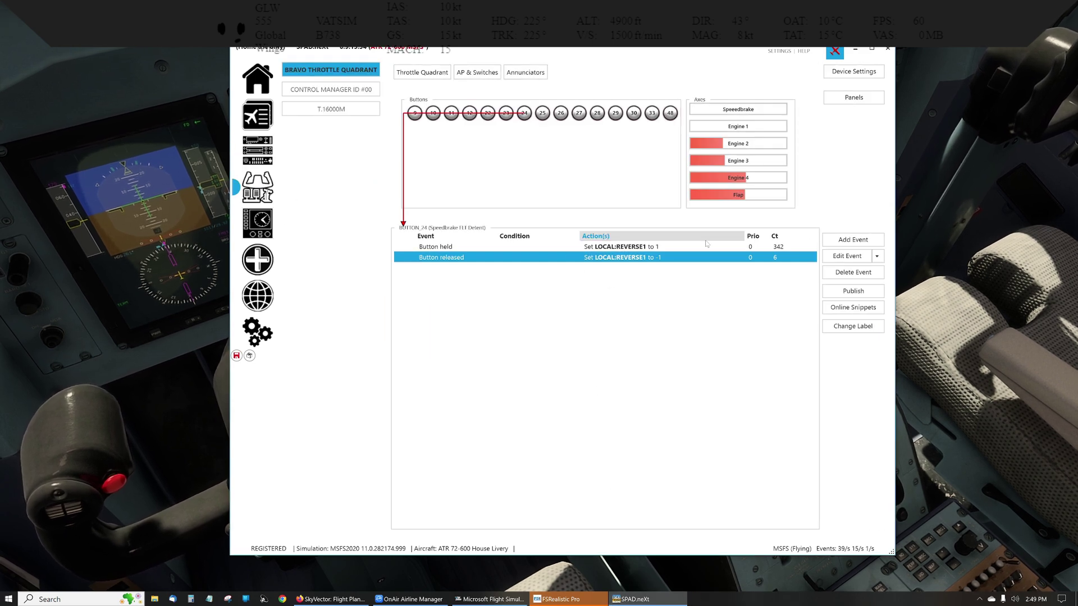